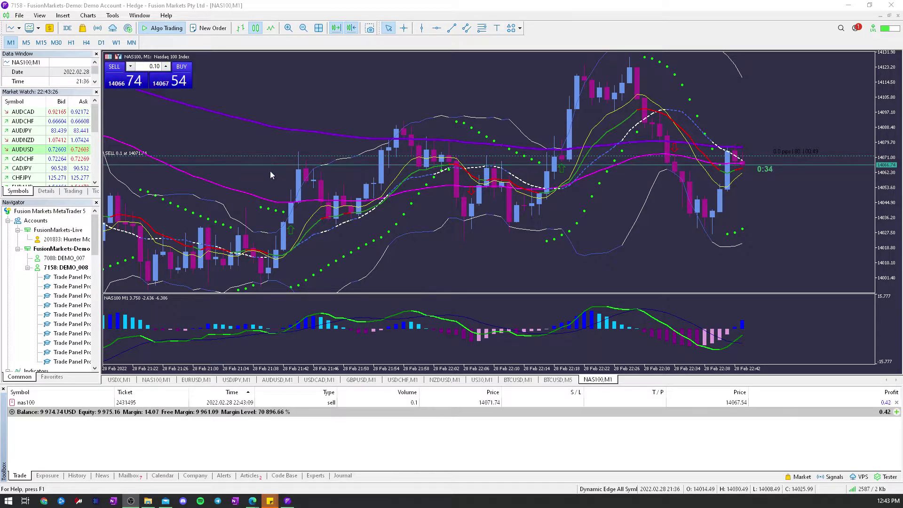
- Show the nas100 position's profit in points
right_click(886, 406)
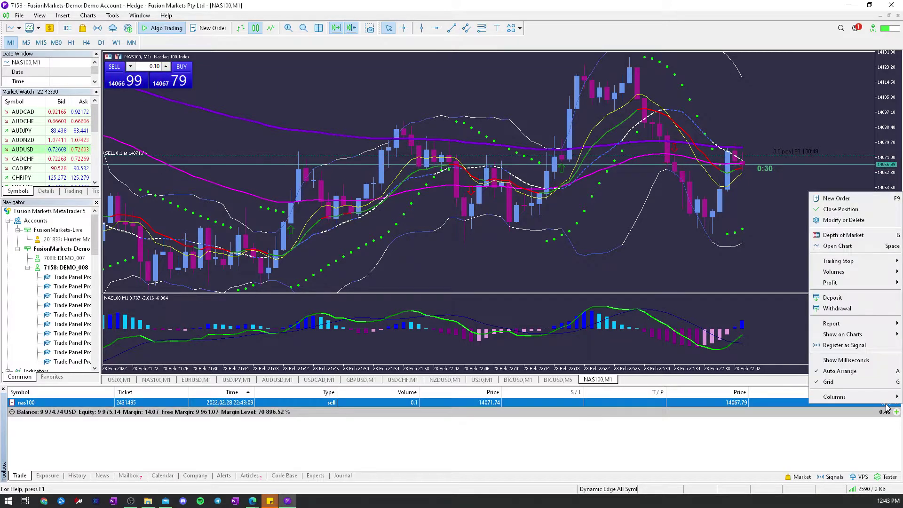
mouse_move(842, 282)
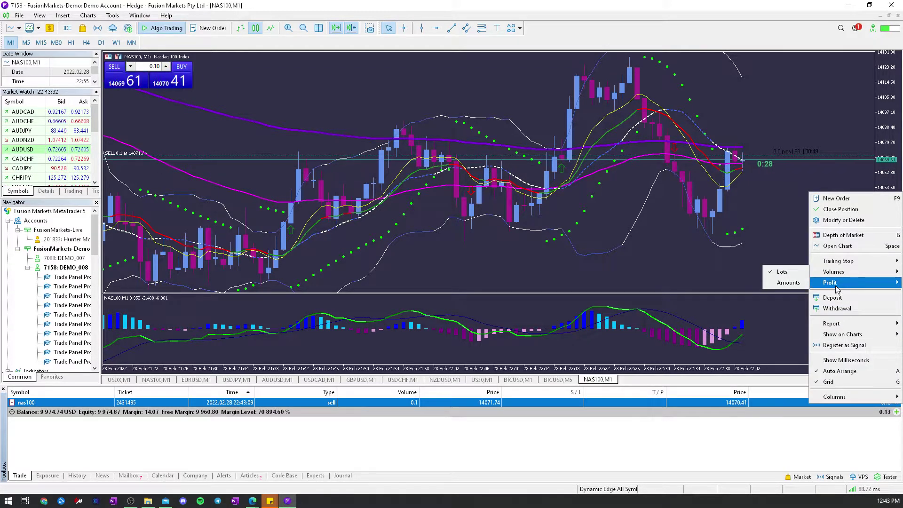
click(800, 294)
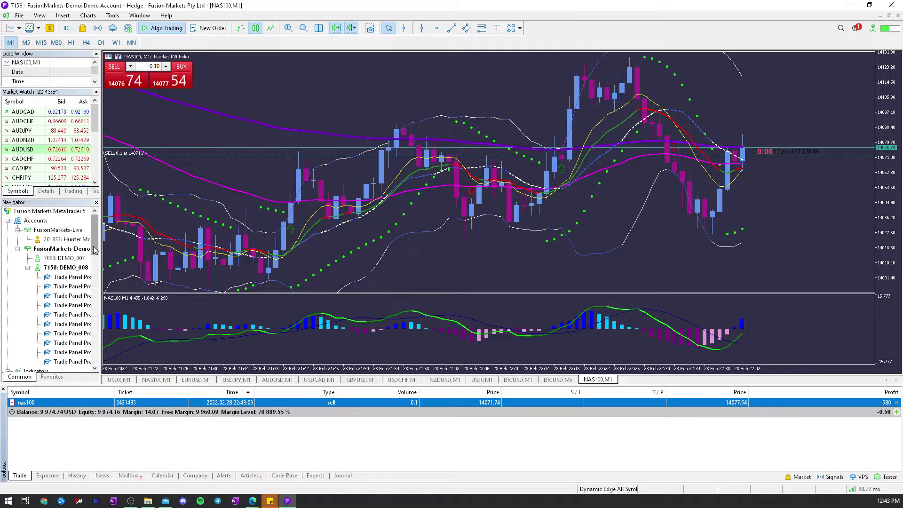
- Download the Show Pips.mq5 indicator file from the MQL5 page in Edge
mouse_move(253, 500)
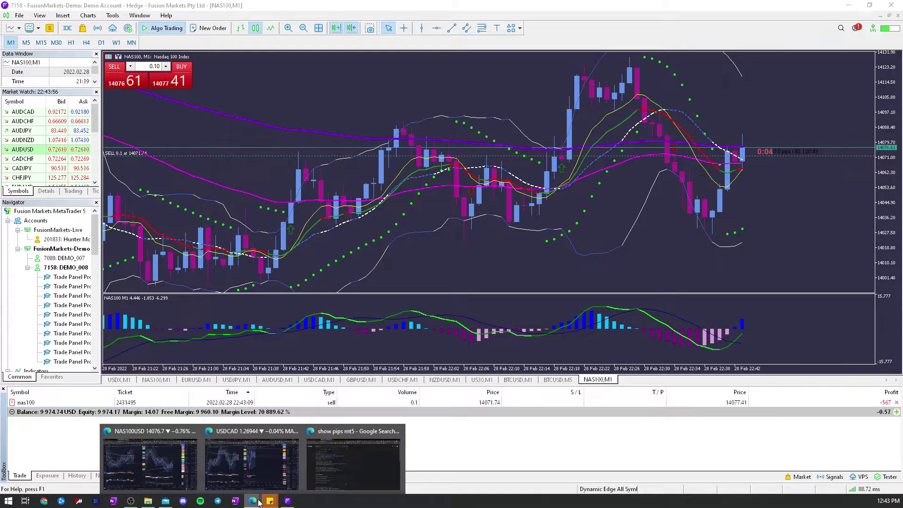
click(336, 463)
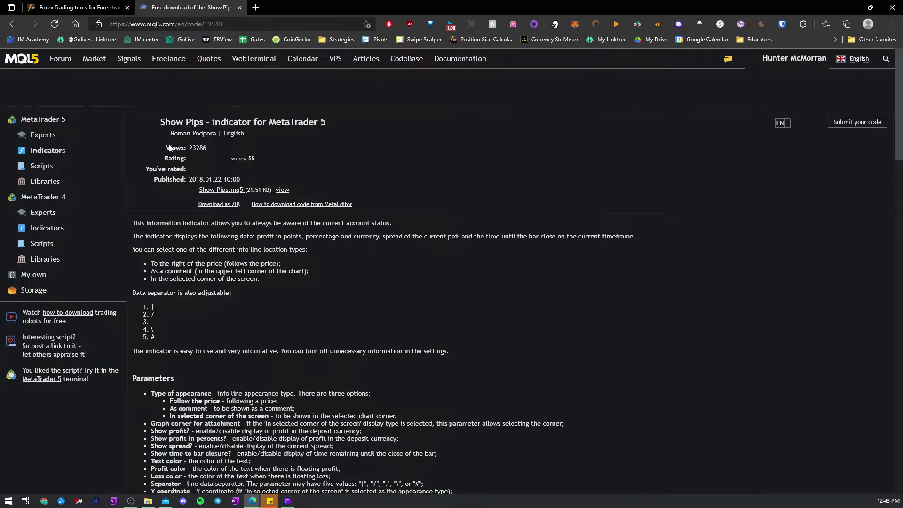
click(219, 190)
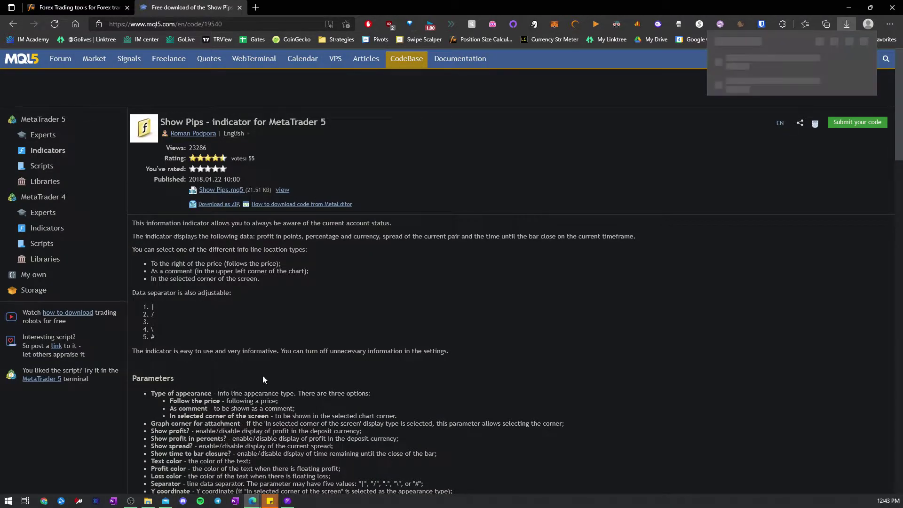
- Launch MetaQuotes Language Editor from MetaTrader 5 and open its MQL5 data folder
mouse_move(288, 501)
click(287, 458)
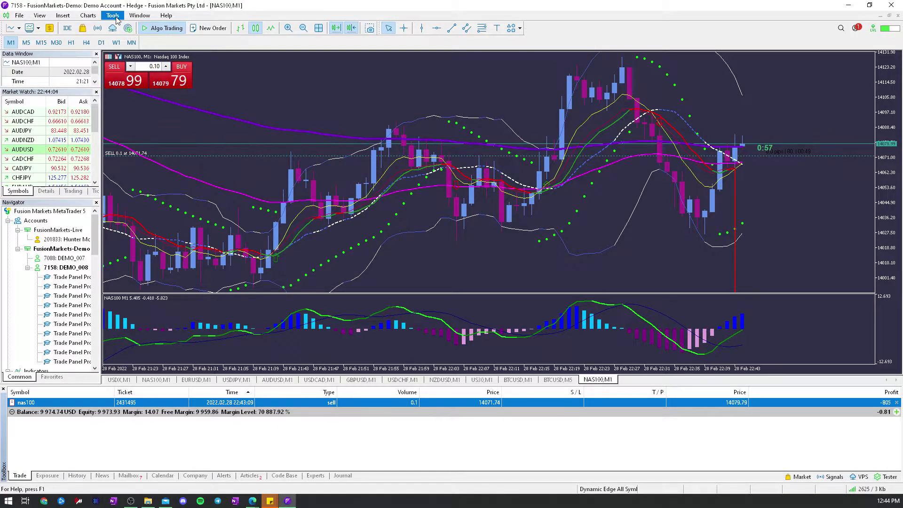
click(87, 15)
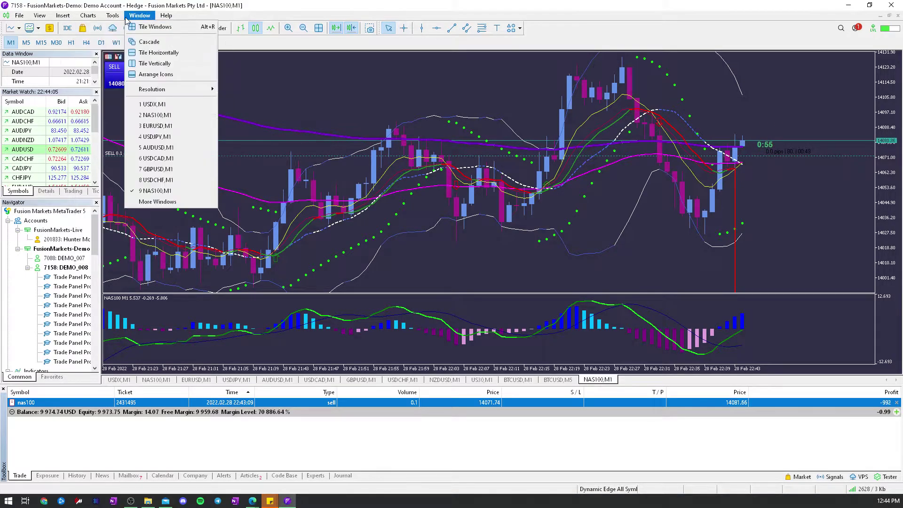
mouse_move(113, 15)
click(141, 53)
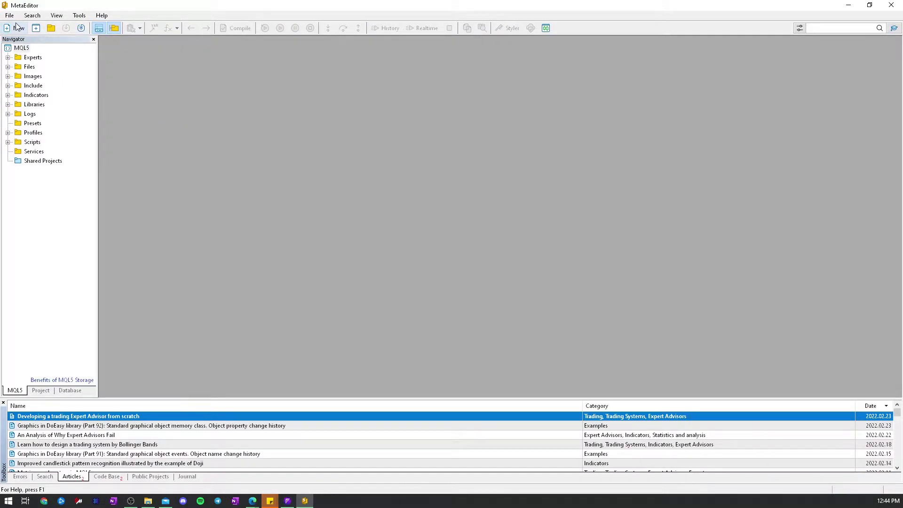
click(10, 15)
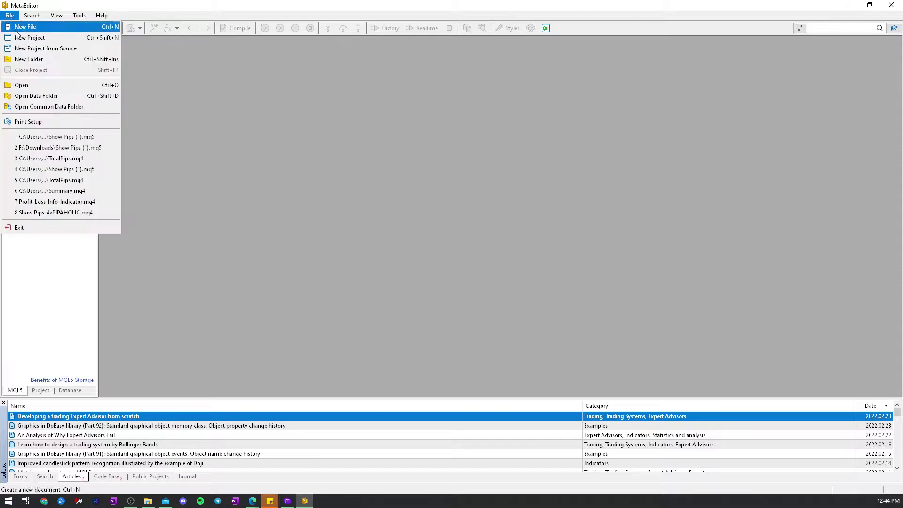
click(40, 94)
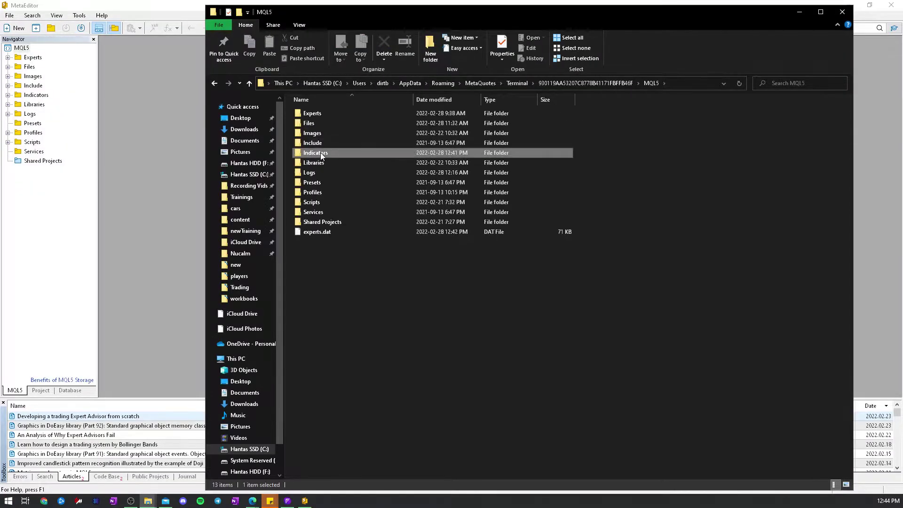
- Open the Indicators folder and copy Show Pips (2).mq5 into it from Downloads
double_click(320, 153)
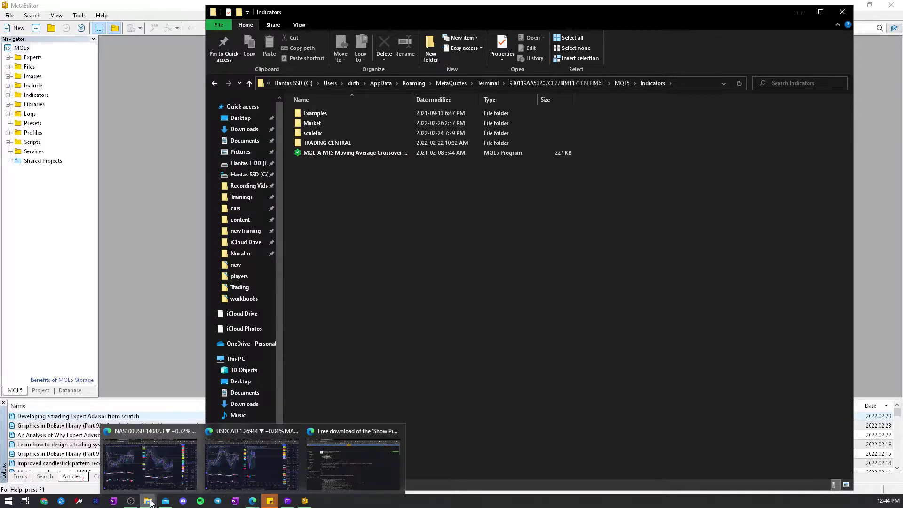
mouse_move(147, 500)
click(113, 458)
drag(125, 121, 730, 151)
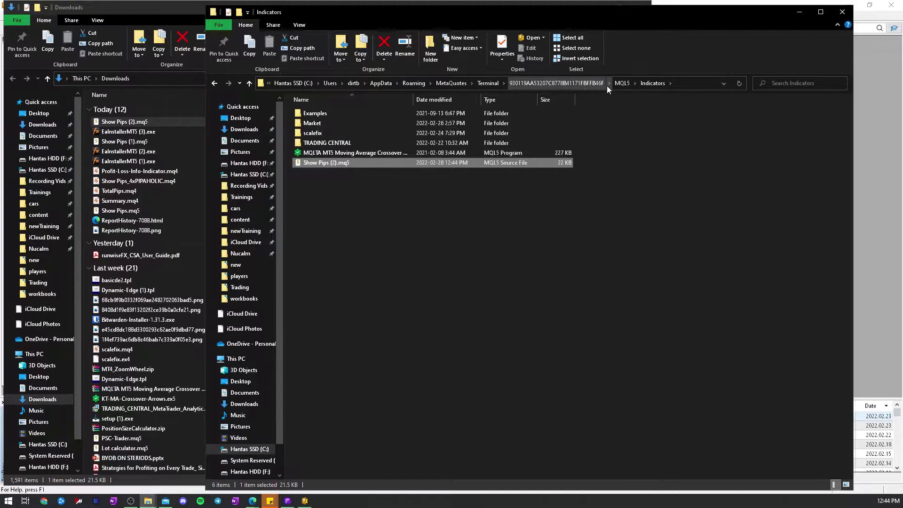
click(170, 12)
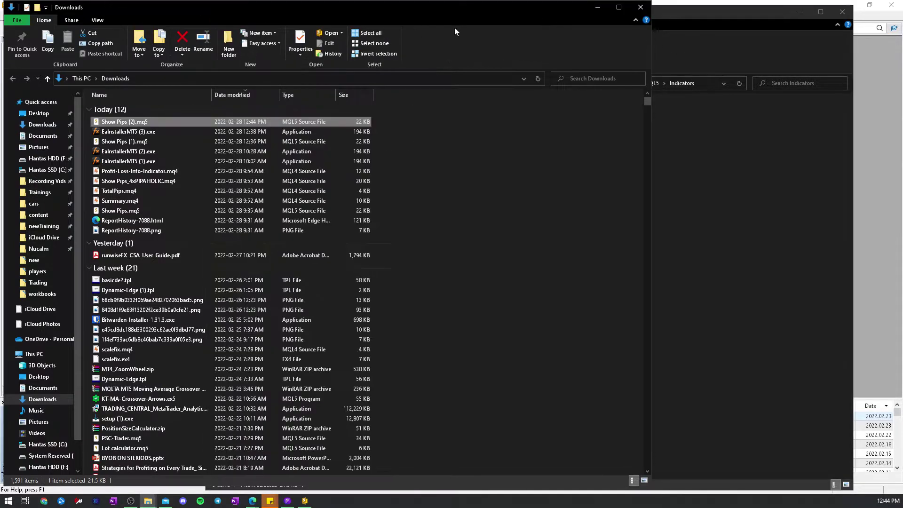
- Compile Show Pips (2).mq5 in MetaEditor (0 errors, 1 warning) and close the editor
click(635, 13)
click(187, 162)
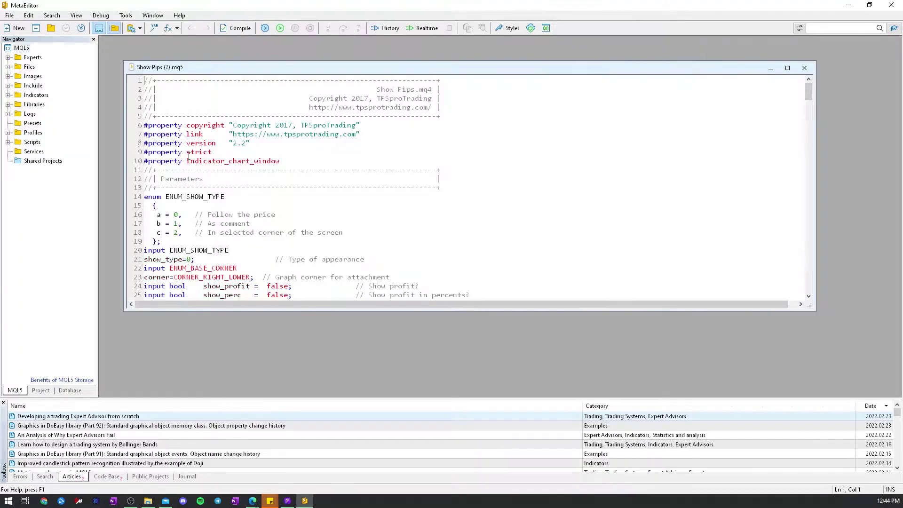
click(237, 28)
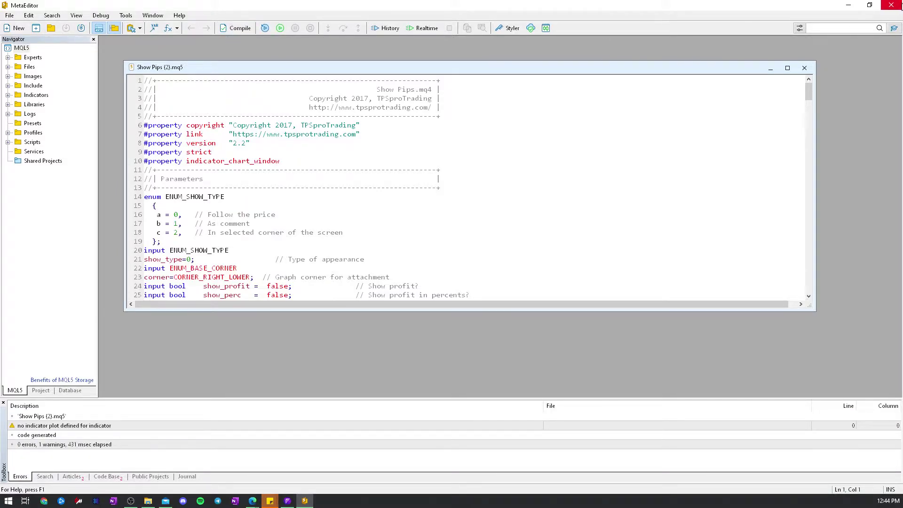
click(891, 6)
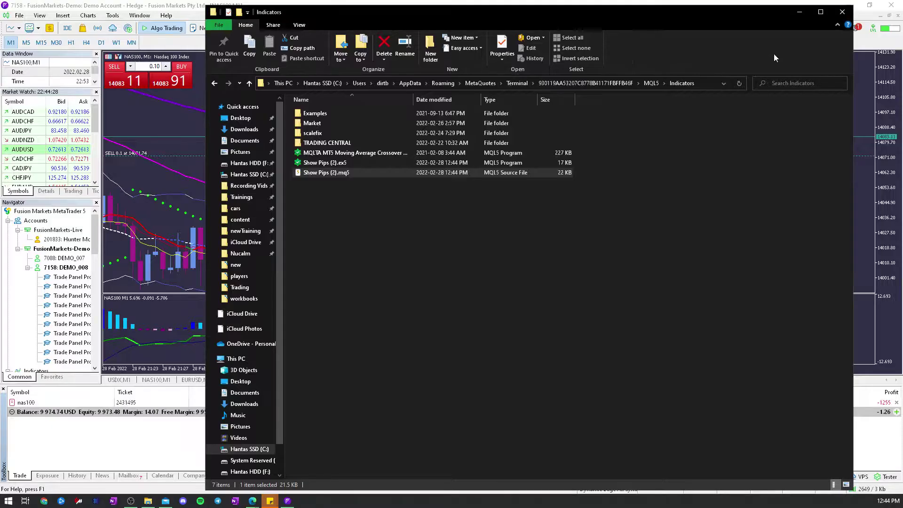
- Attach Show Pips (2) from the Navigator to the NAS100 M1 chart with default settings
click(163, 40)
scroll(48, 272, down, 10)
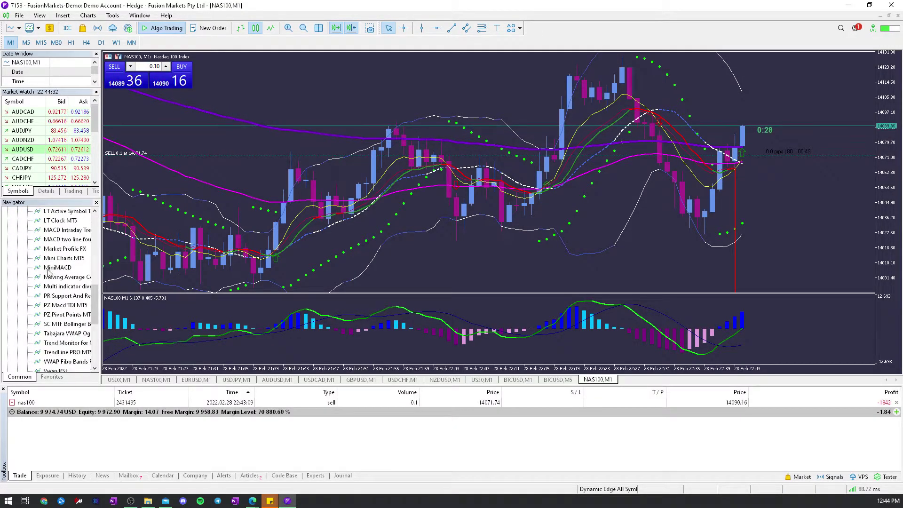
scroll(48, 272, down, 2)
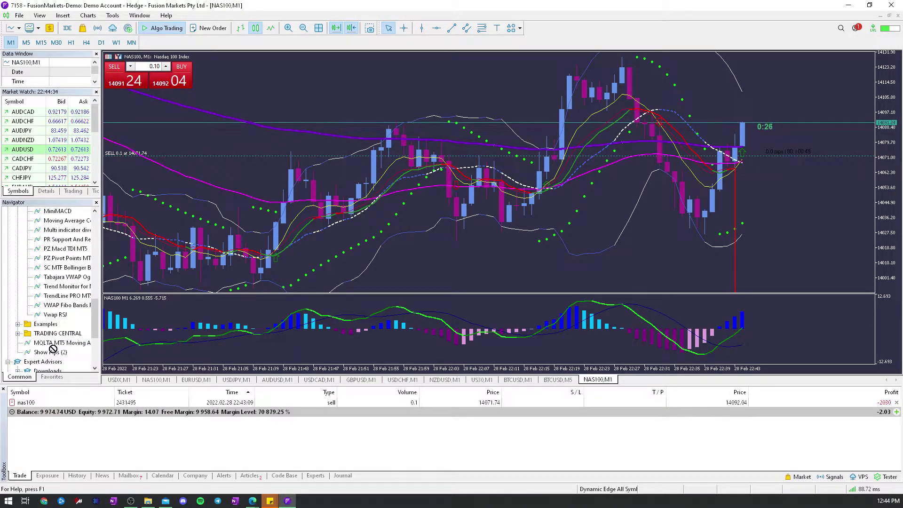
drag(53, 348, 470, 198)
click(548, 305)
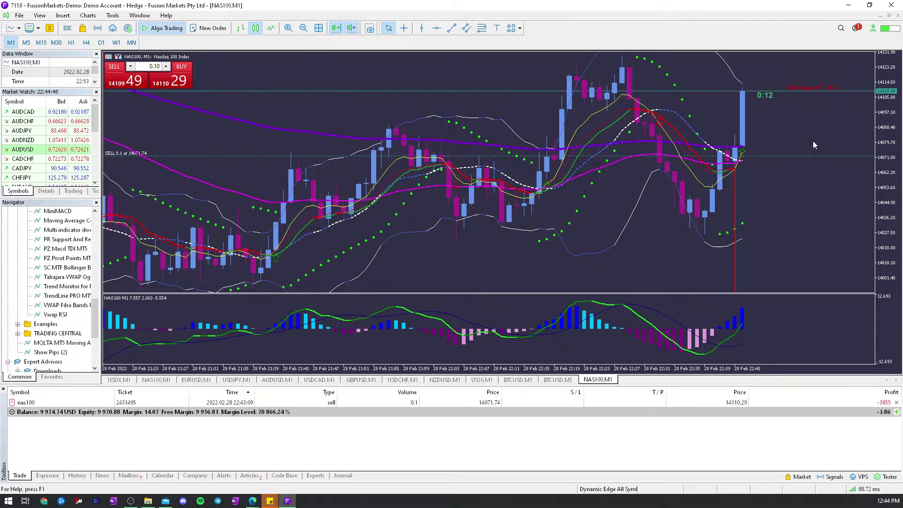
- Close the nas100 sell, sort the History deals by time, and return to Edge's Show Pips page
click(896, 403)
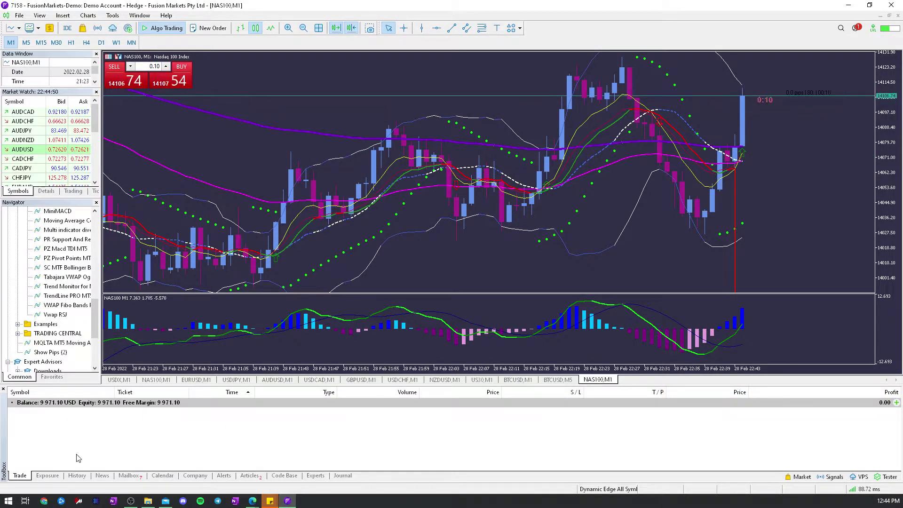
click(77, 476)
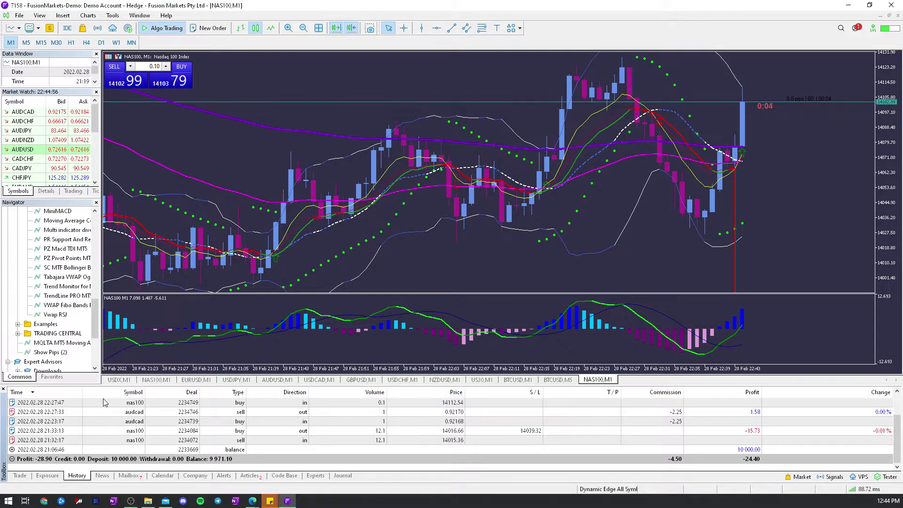
click(52, 393)
click(53, 393)
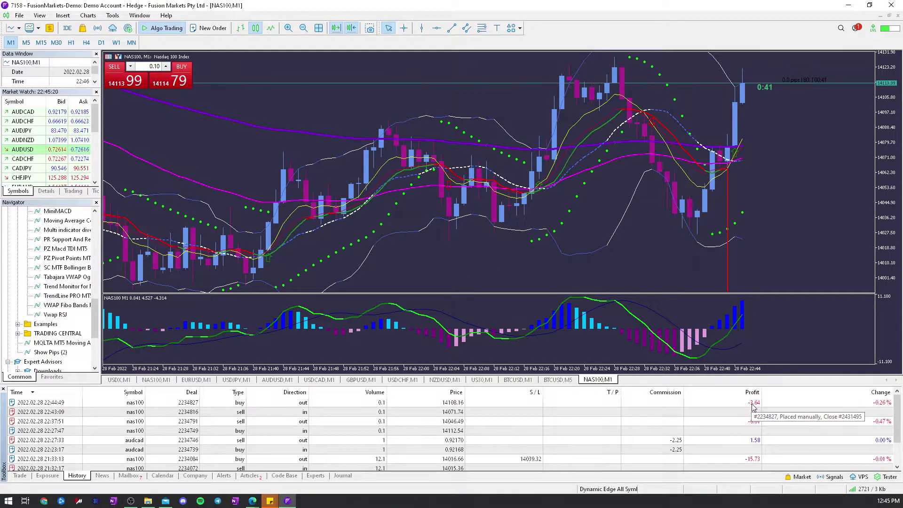
mouse_move(253, 501)
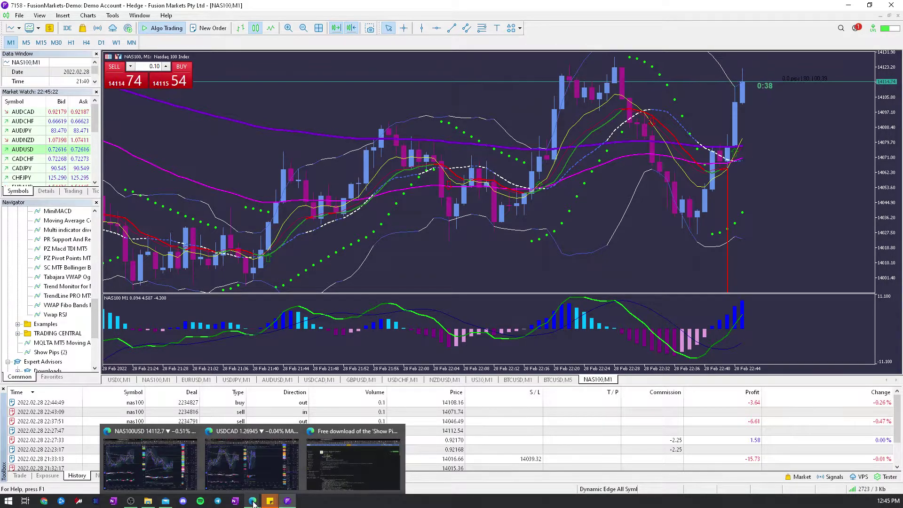
click(349, 469)
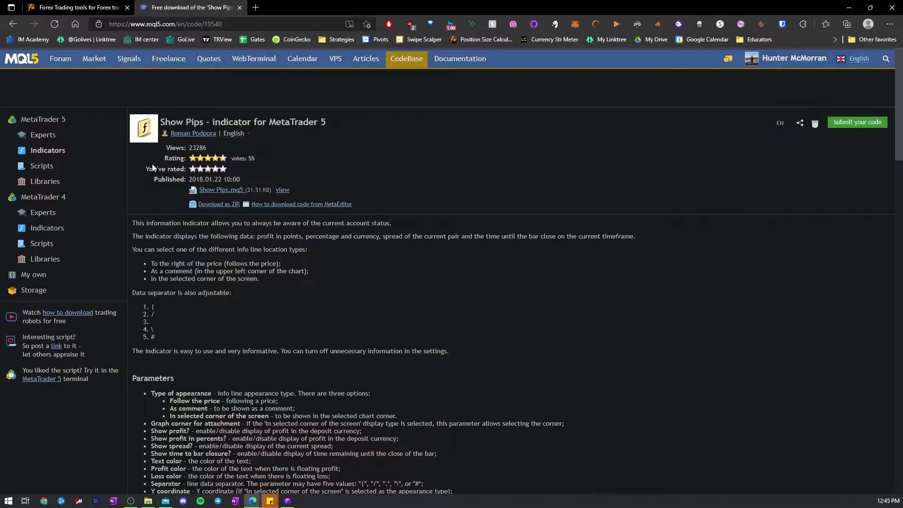
- Sign in to Myfxbook on its tab using the saved e-mail and password
click(58, 9)
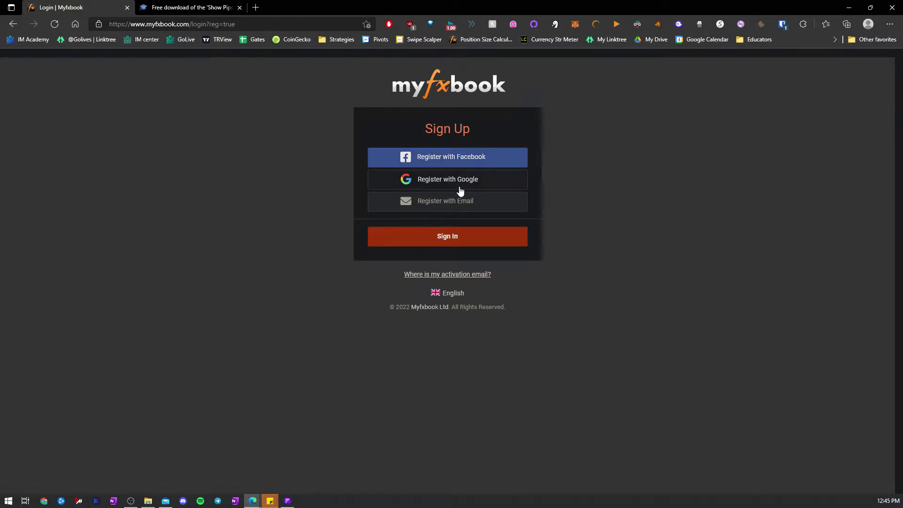
click(446, 239)
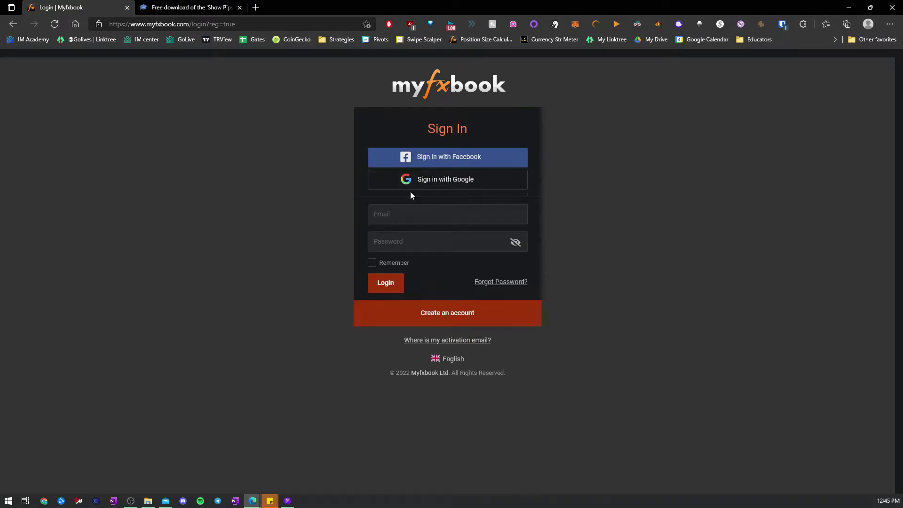
click(405, 214)
click(399, 266)
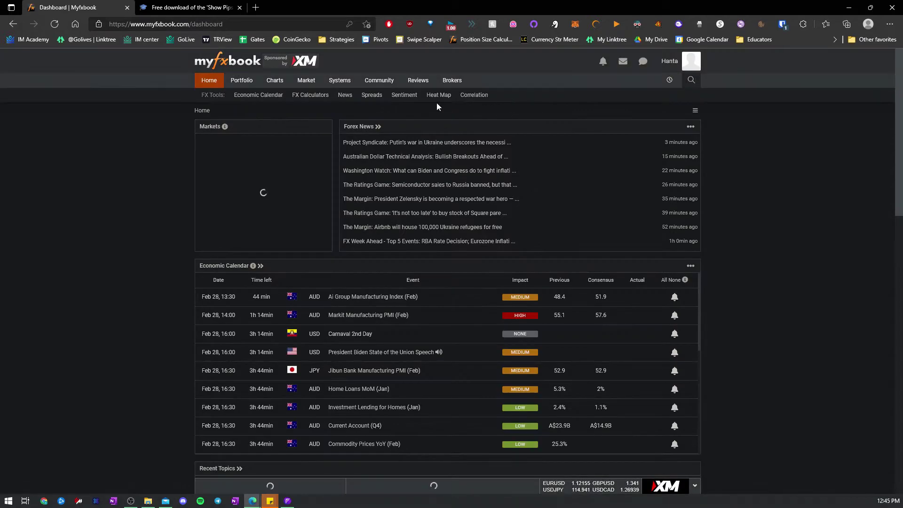
mouse_move(244, 88)
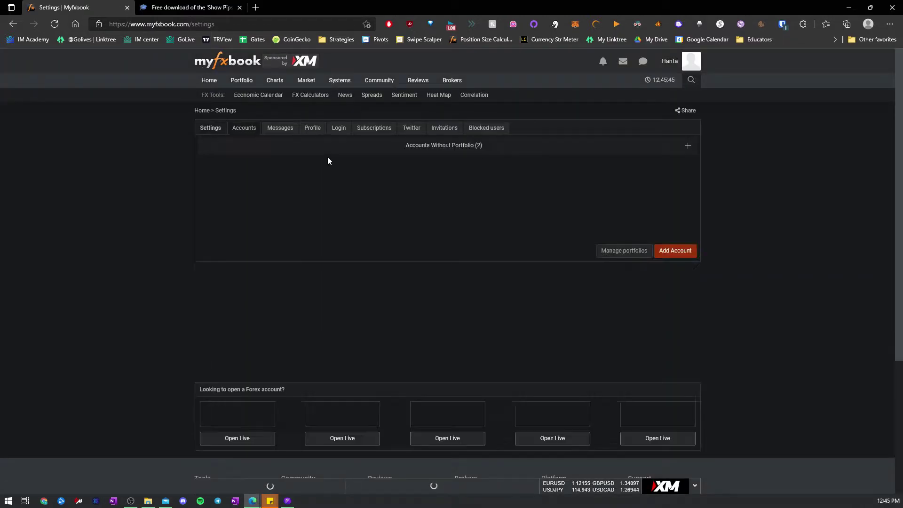
- Add a new Myfxbook account with MetaTrader 5 (EA) chosen as the platform
click(443, 145)
click(445, 146)
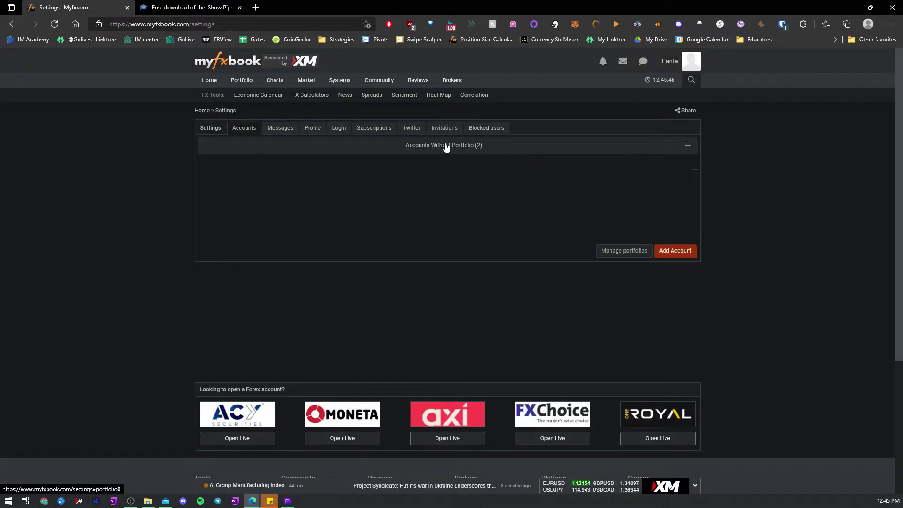
click(676, 254)
click(391, 153)
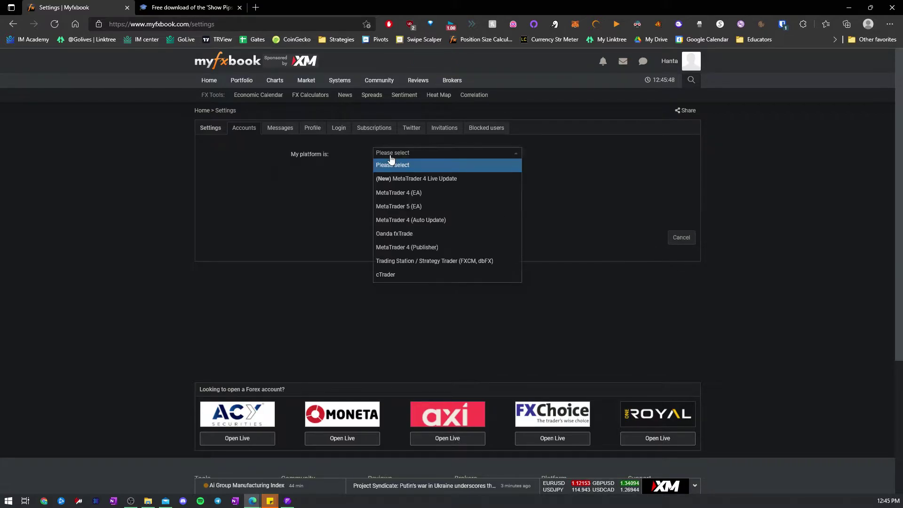
click(404, 208)
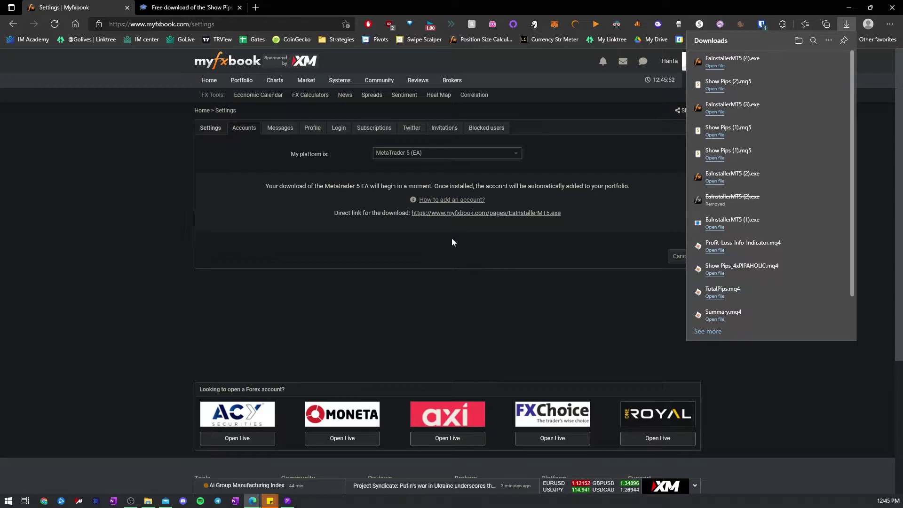
- Run EaInstallerMT5 (4).exe and browse to terminal64.exe in C:\Program Files\Fusion Markets MetaTrader 5
click(753, 64)
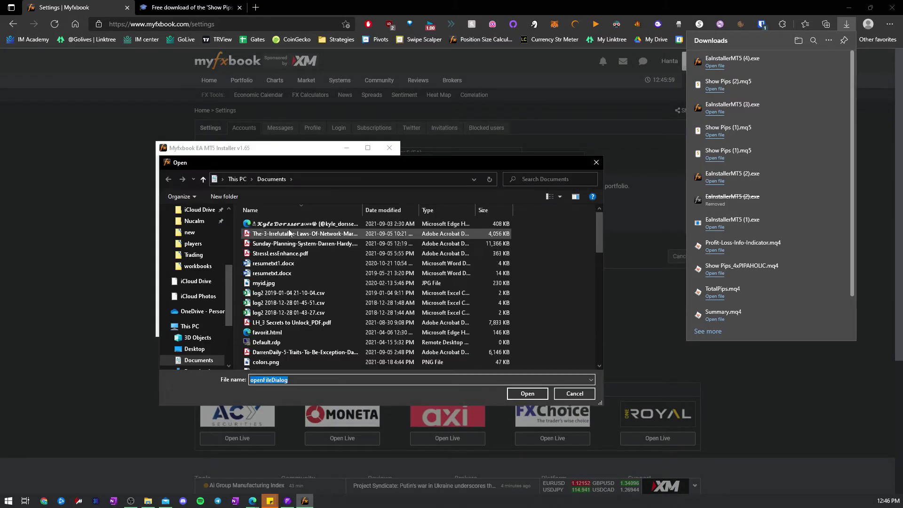
click(243, 179)
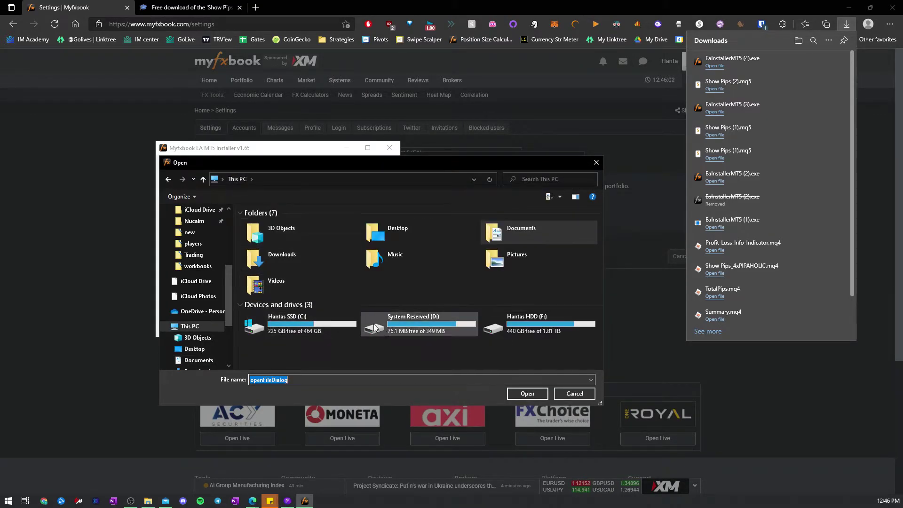
double_click(298, 324)
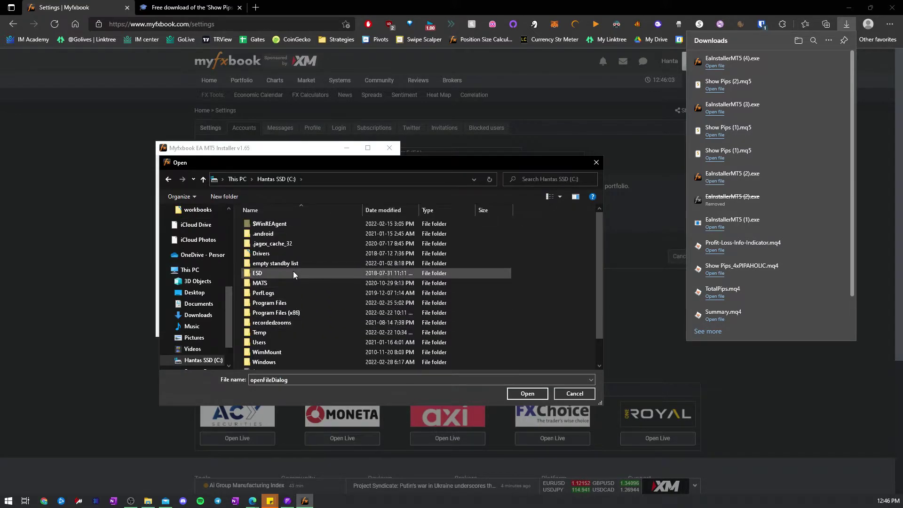
double_click(283, 306)
double_click(287, 361)
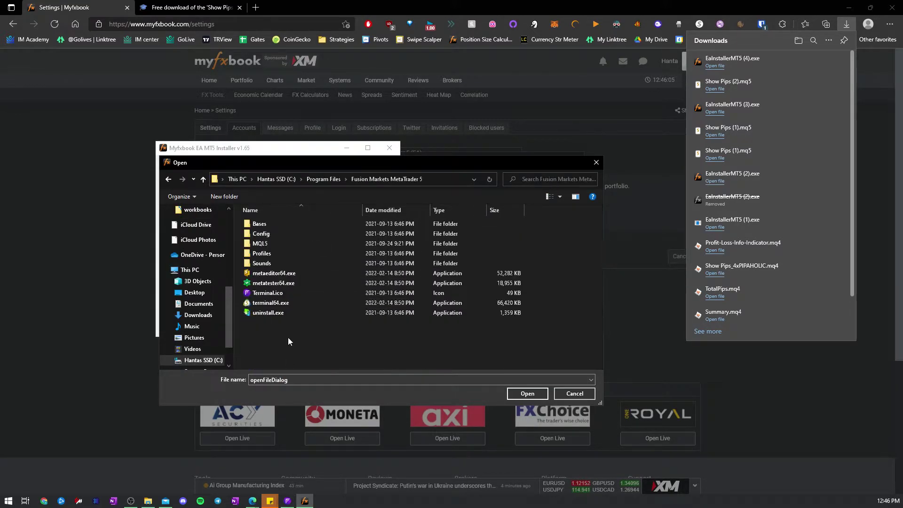
click(275, 303)
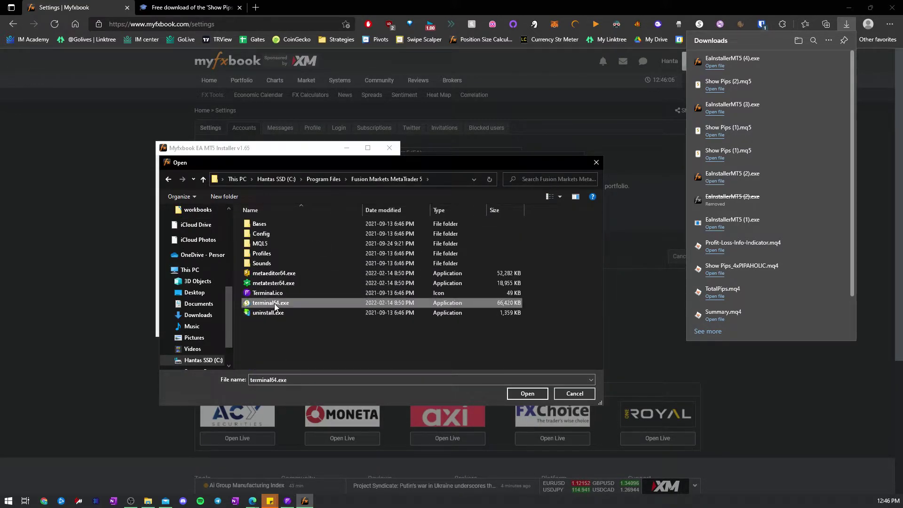
- Locate the Fusion Markets MetaTrader 5 program folder via search, then confirm terminal64.exe and install
click(9, 502)
text(fus)
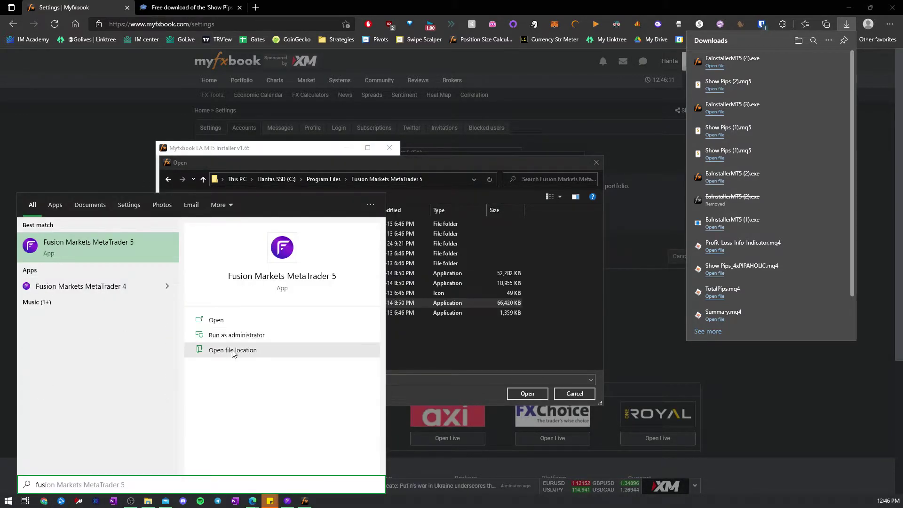
click(233, 351)
right_click(148, 168)
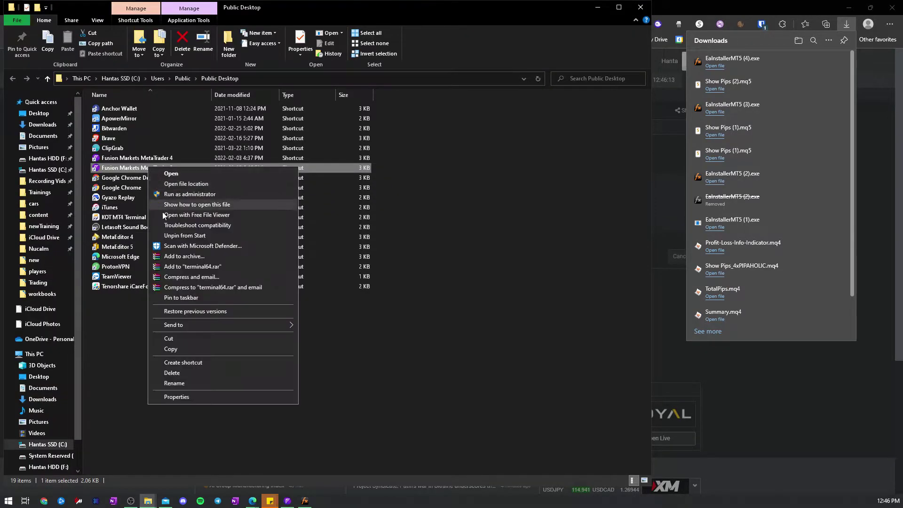
click(184, 184)
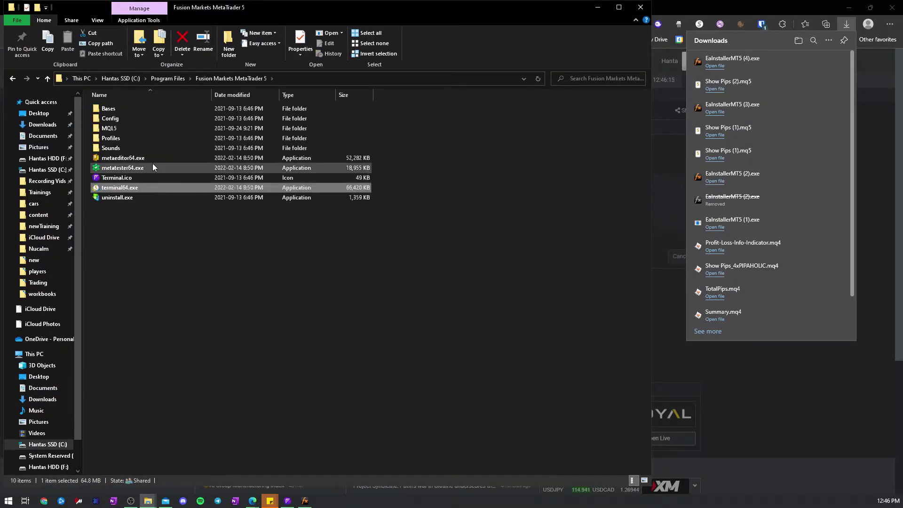
click(639, 10)
click(529, 397)
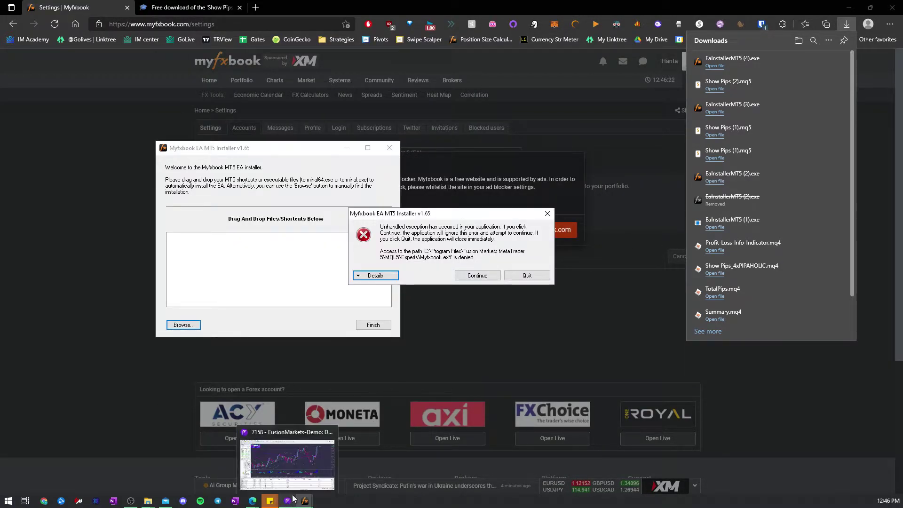
- Quit the installer after its access-denied error and return to MetaTrader 5
click(526, 276)
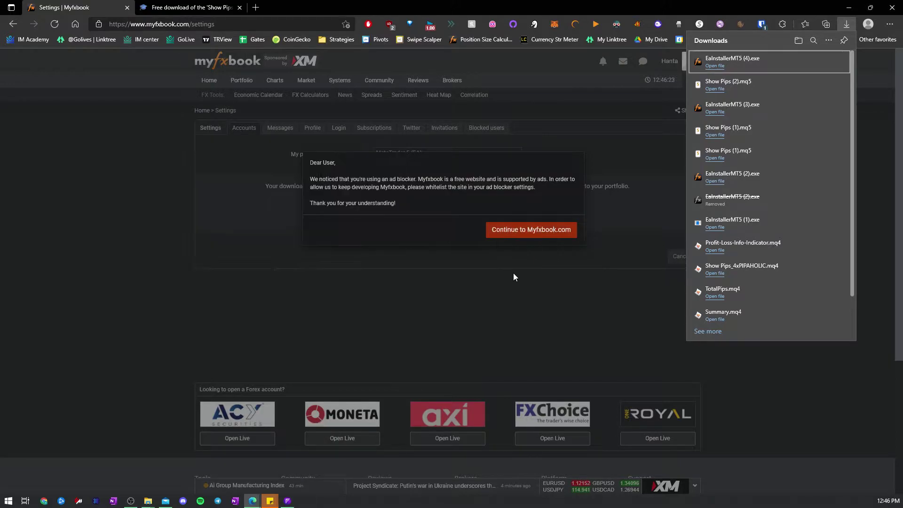
mouse_move(288, 506)
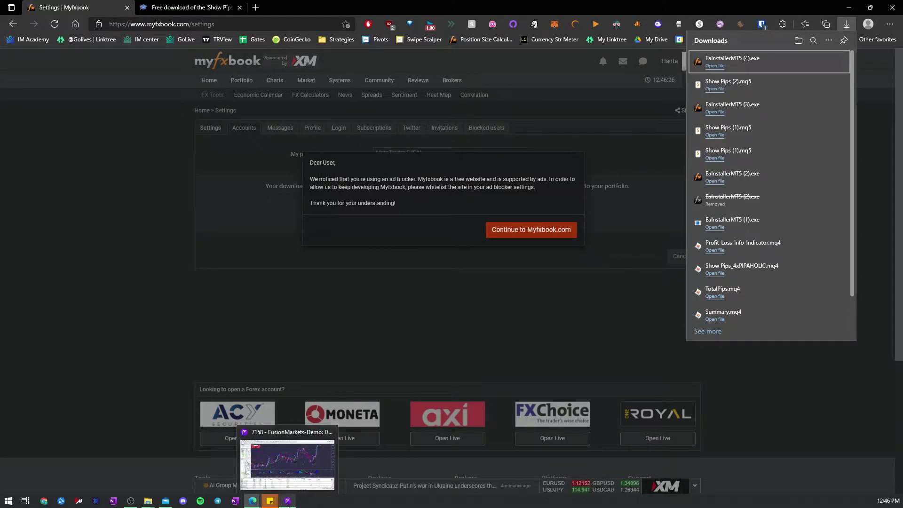
click(310, 299)
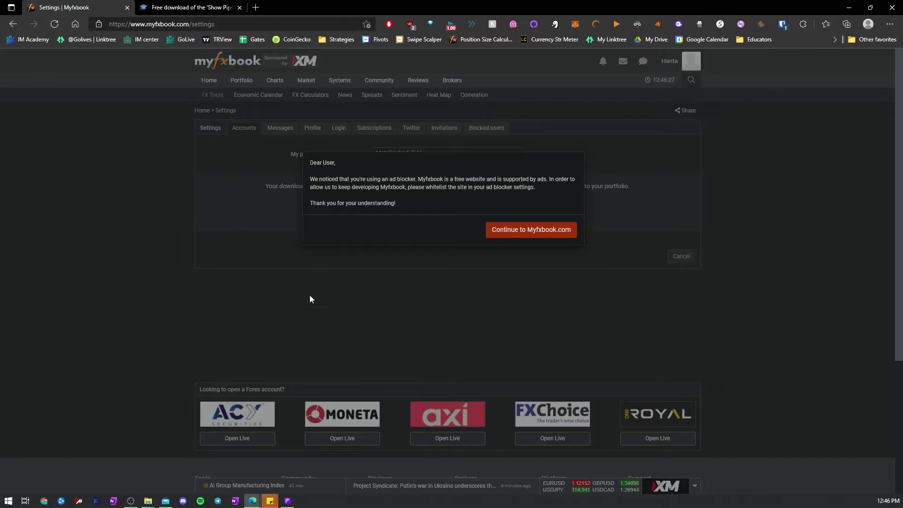
click(288, 501)
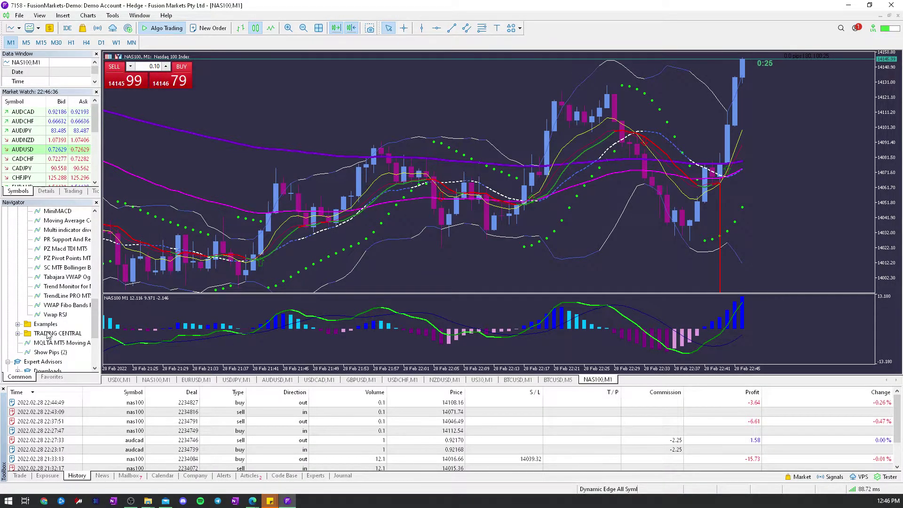
- Attach the Myfxbook EA to the NAS100 chart with the account e-mail as Myfxbook_Email
scroll(52, 329, down, 3)
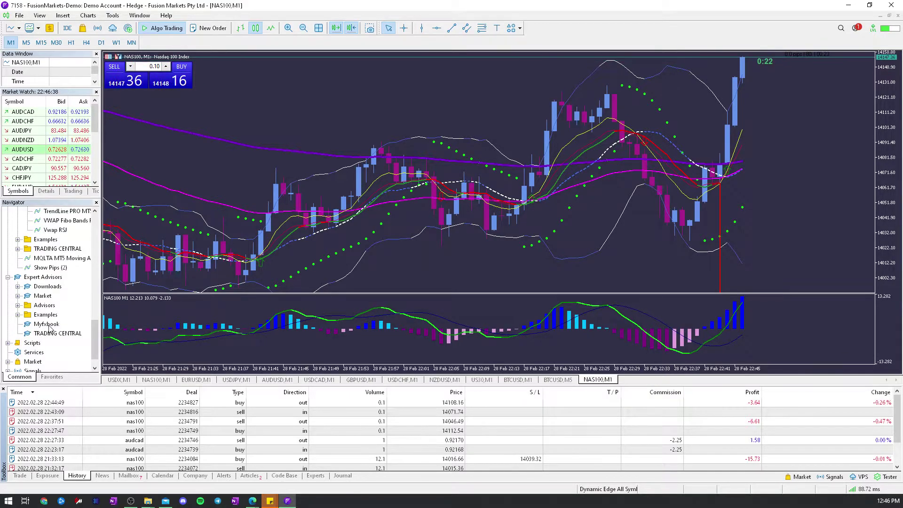
click(62, 15)
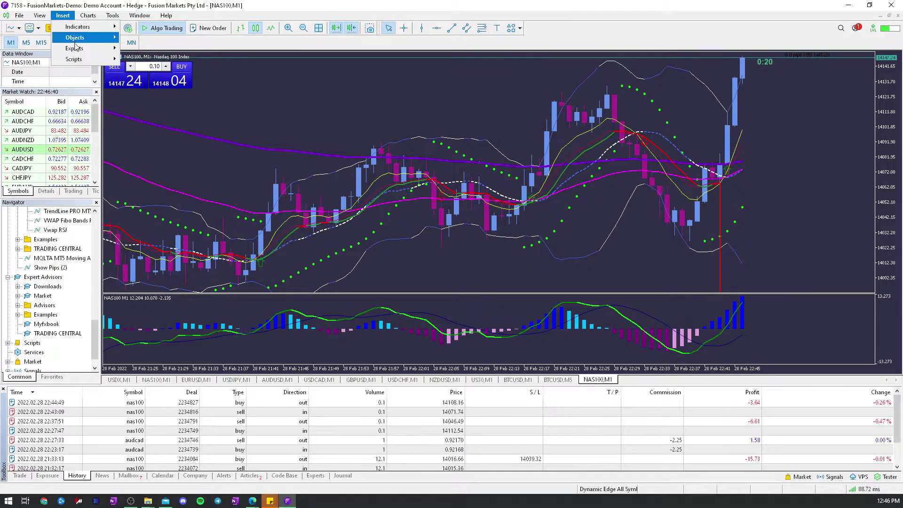
mouse_move(75, 48)
click(158, 59)
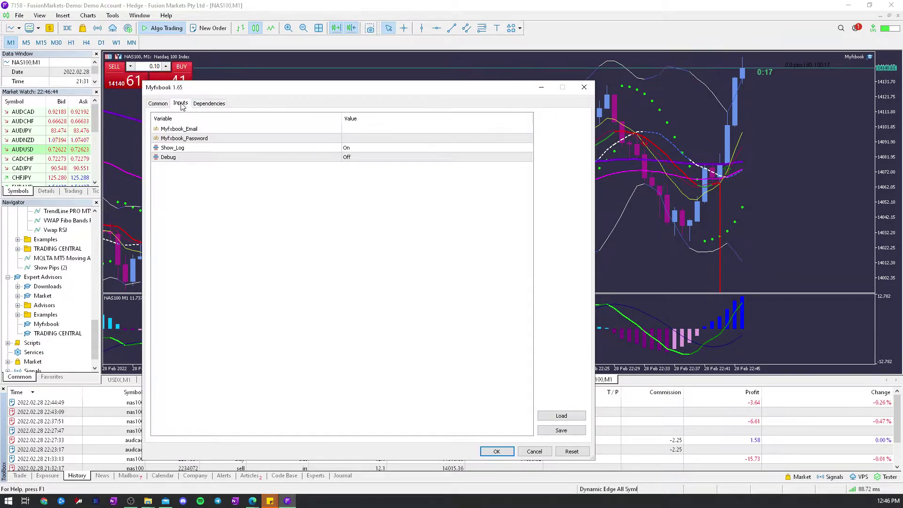
double_click(366, 128)
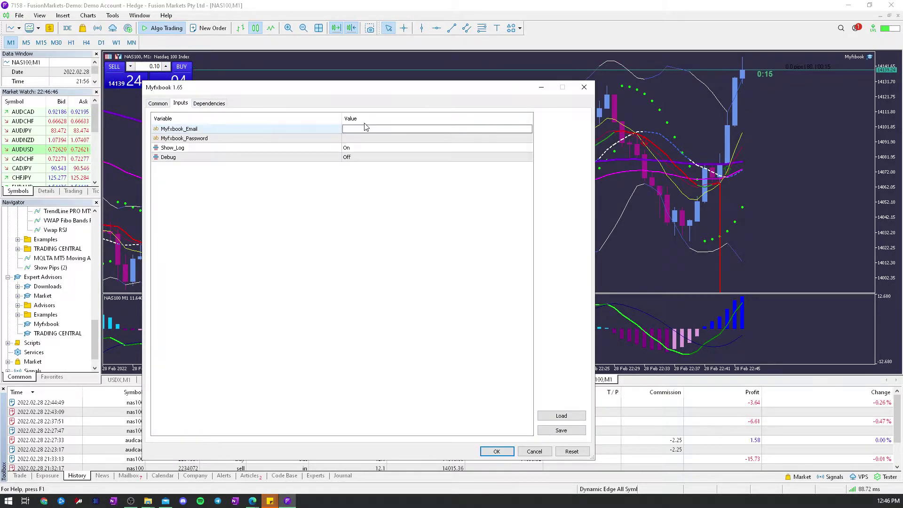
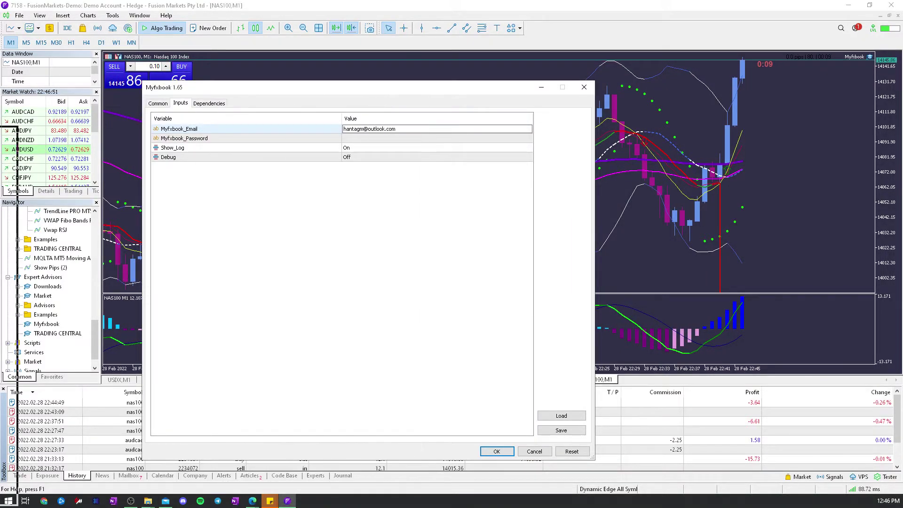
key(Return)
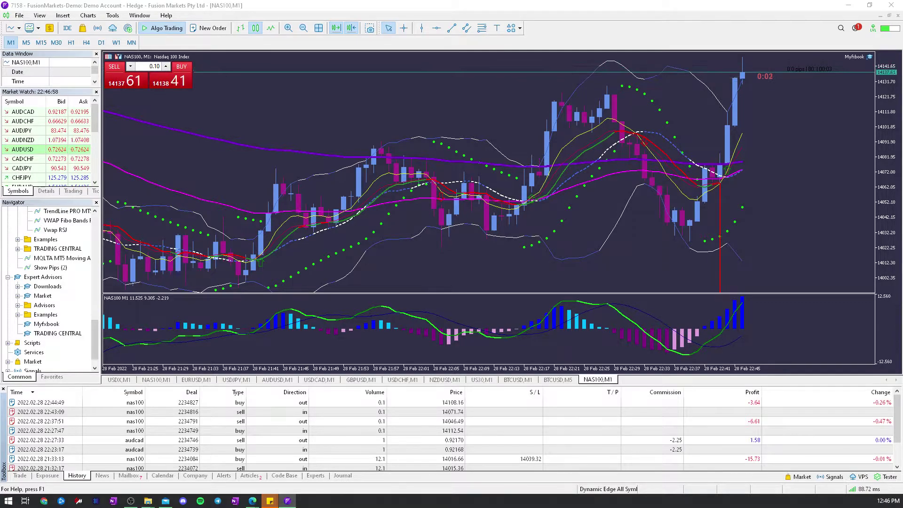
scroll(49, 287, up, 3)
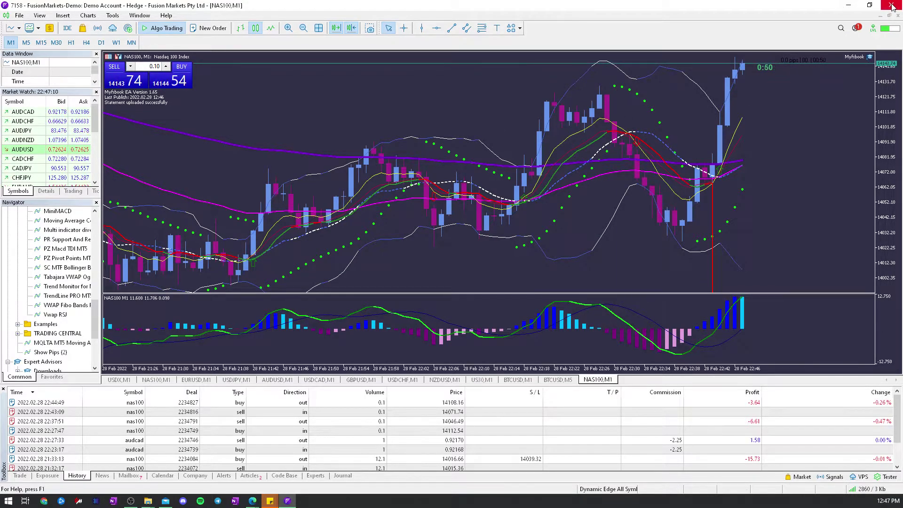
- Dismiss the ad-blocker notice and open MT5-7158's page from its 'New System added' notification
click(848, 5)
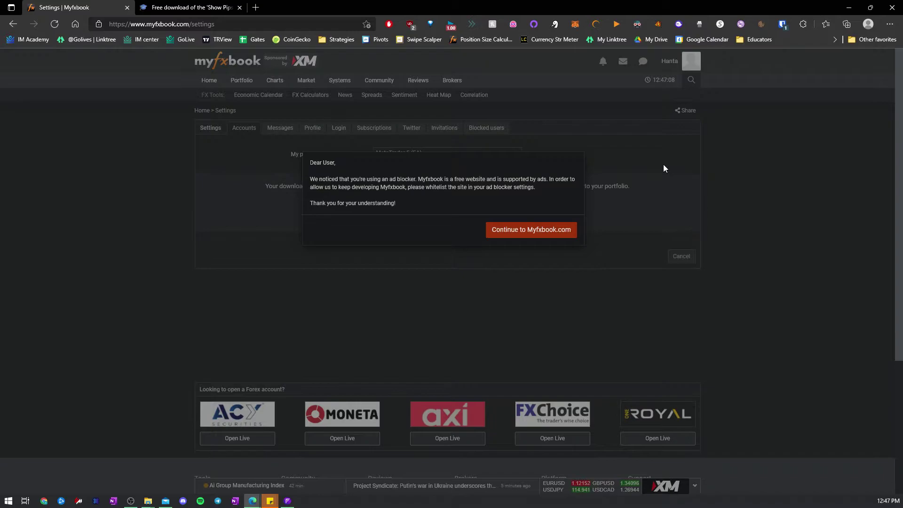
click(546, 235)
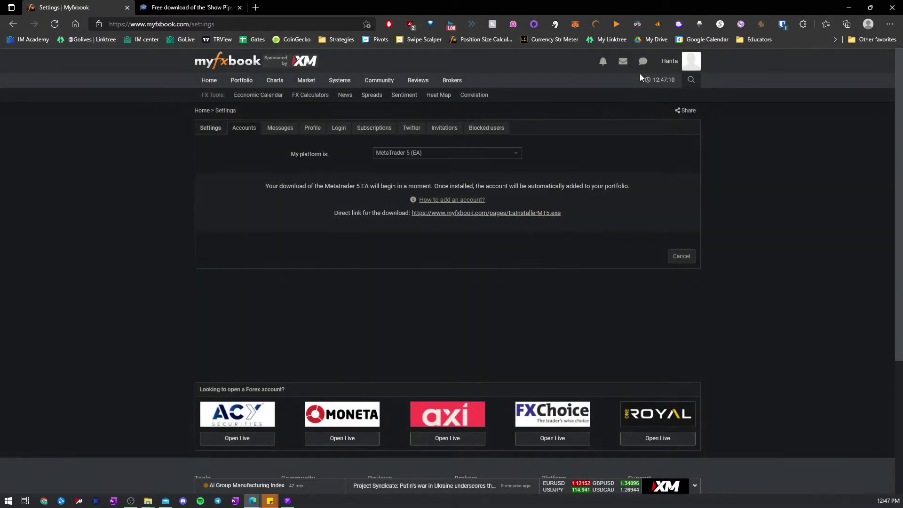
click(608, 67)
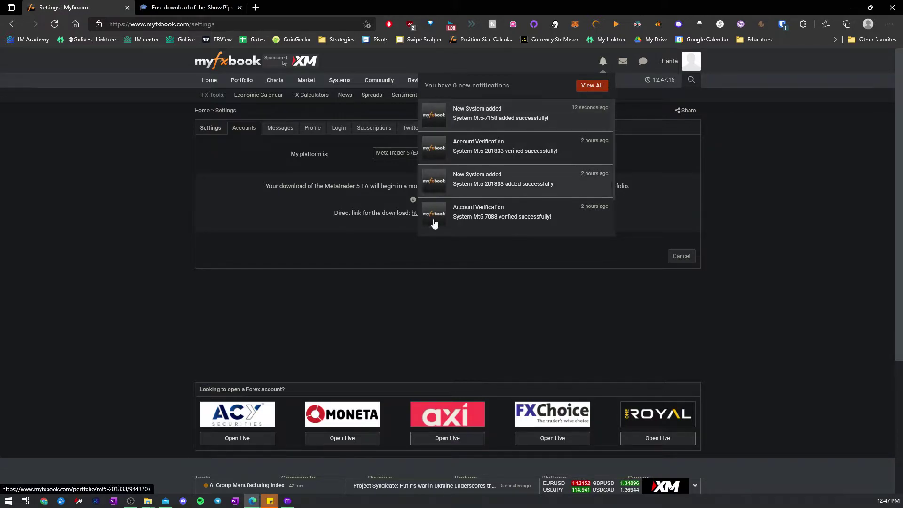
click(288, 501)
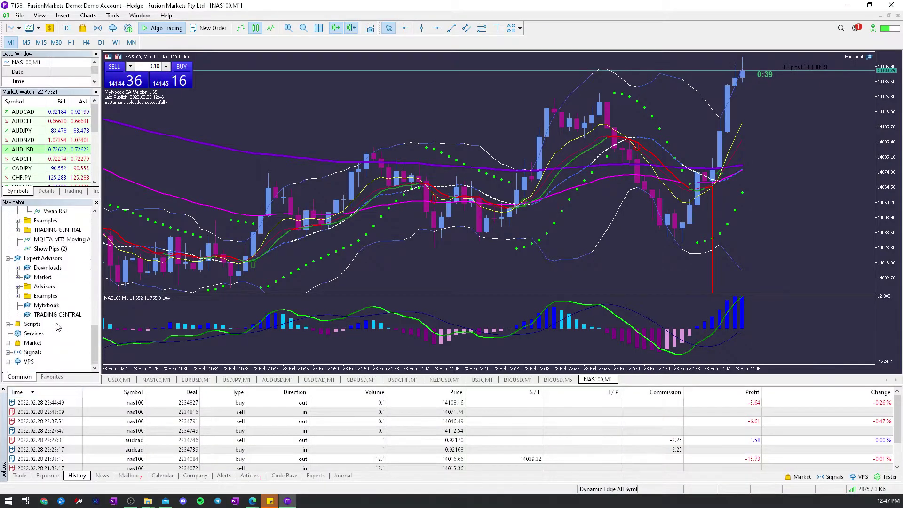
scroll(55, 334, up, 15)
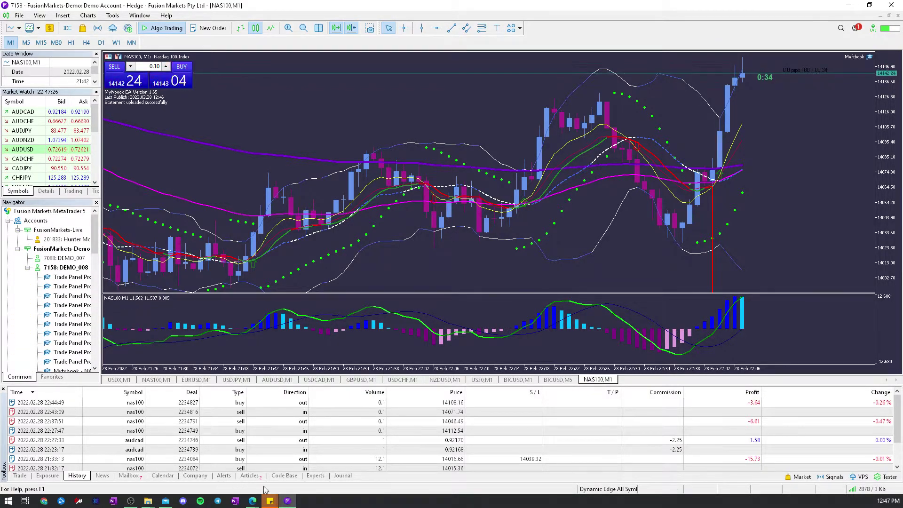
click(287, 501)
click(482, 112)
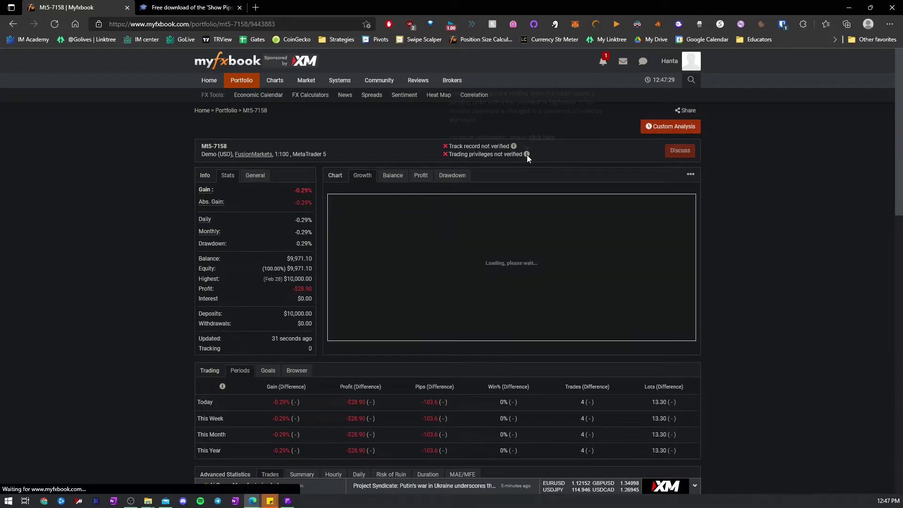
- Open and read the help article on verifying trading privileges
mouse_move(527, 154)
click(541, 137)
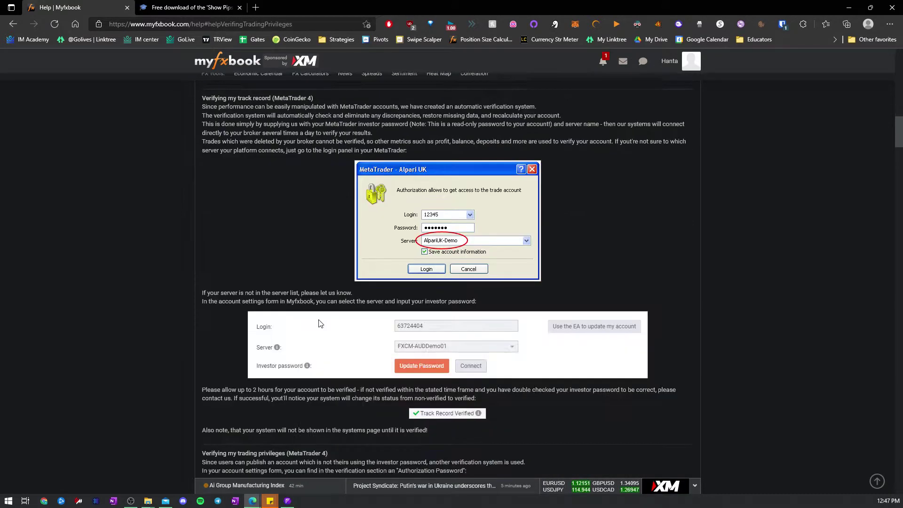
scroll(333, 281, up, 1)
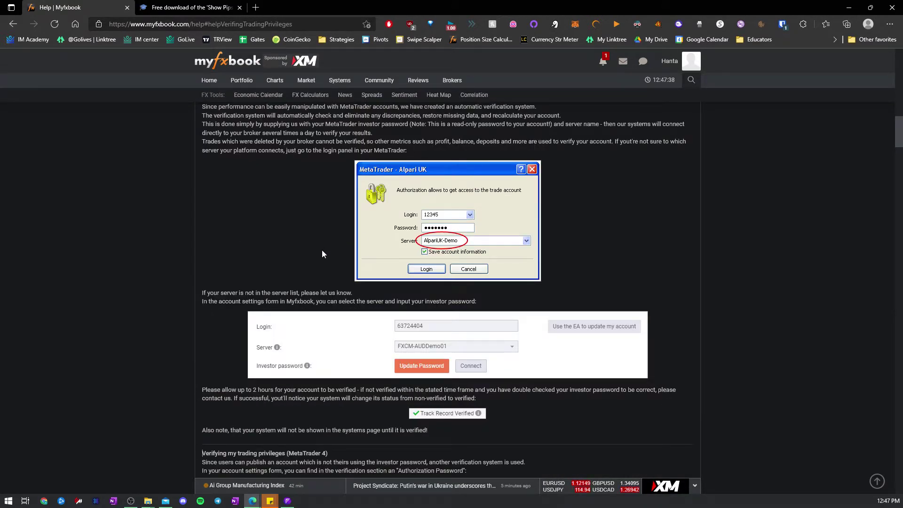
scroll(321, 250, down, 15)
scroll(319, 256, down, 3)
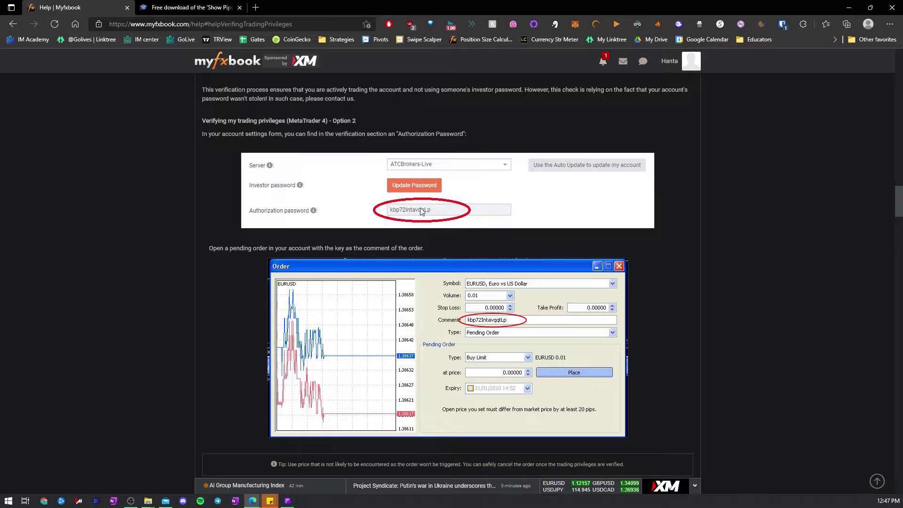
- Duplicate the help tab and open Portfolio > Mt5-7158 in the new tab
right_click(84, 6)
click(111, 72)
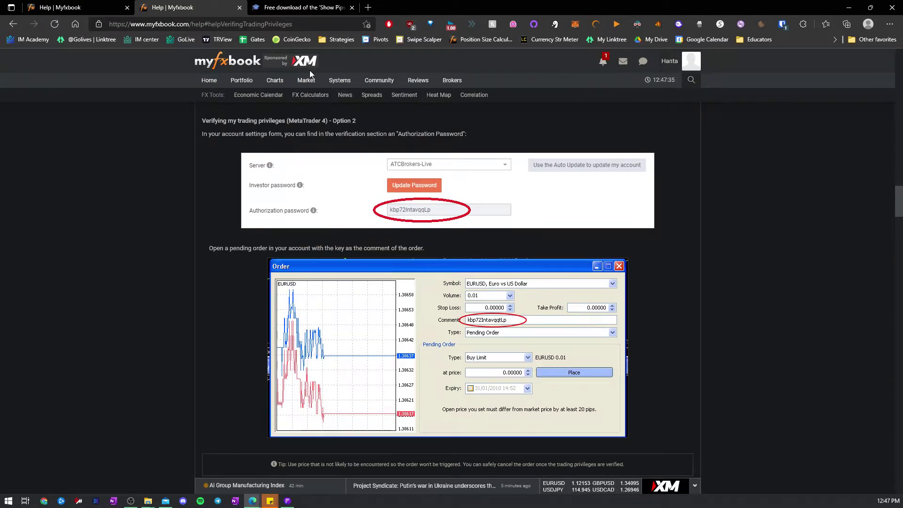
mouse_move(241, 81)
click(256, 126)
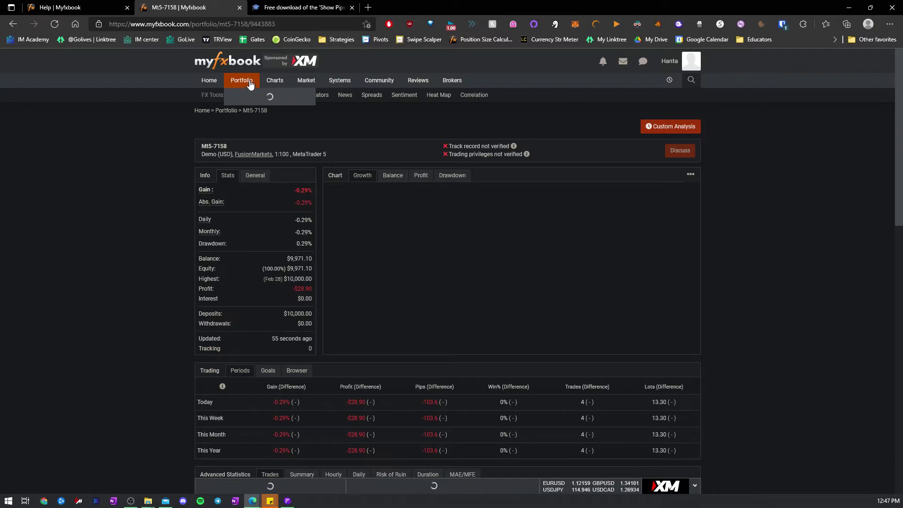
- Open the Mt5-7158 account's edit page under Settings > Accounts
click(675, 64)
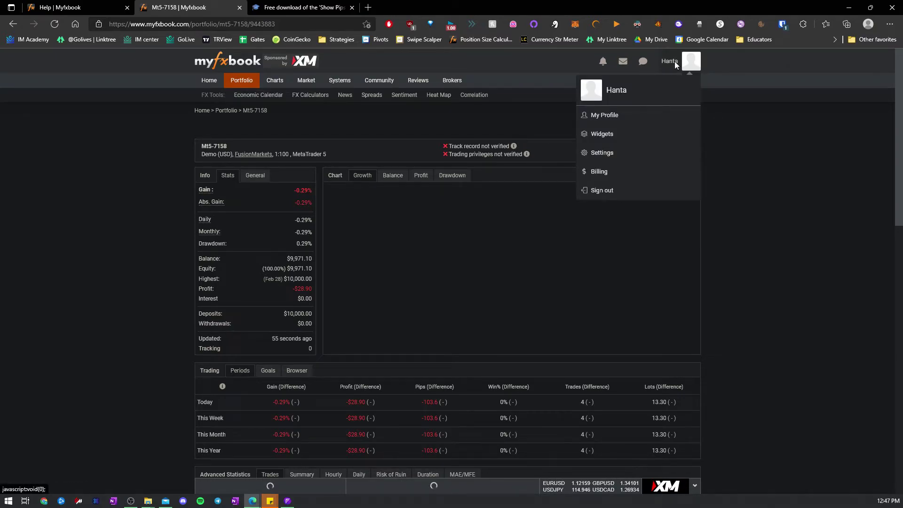
click(606, 135)
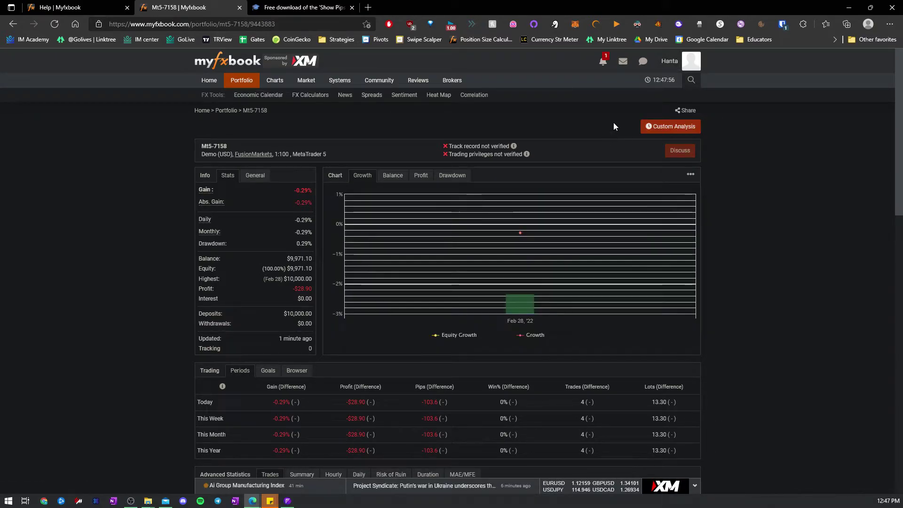
mouse_move(233, 81)
click(247, 145)
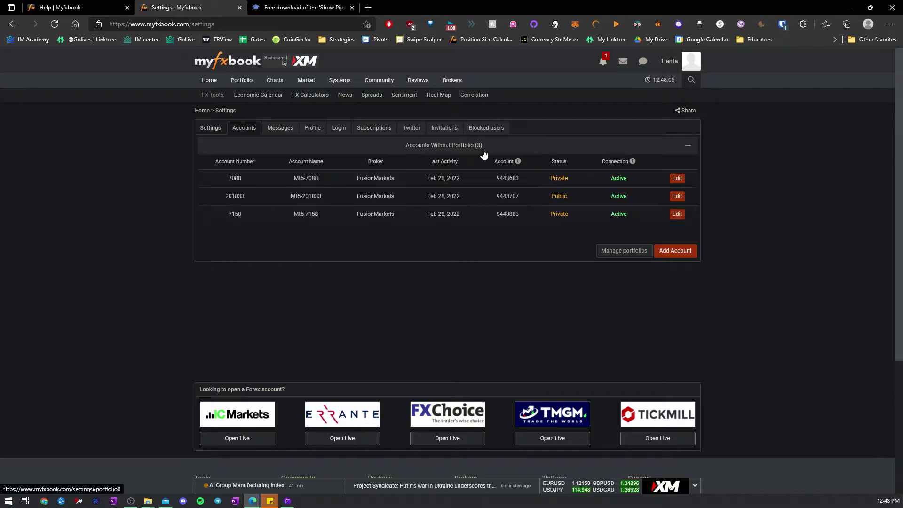
click(677, 215)
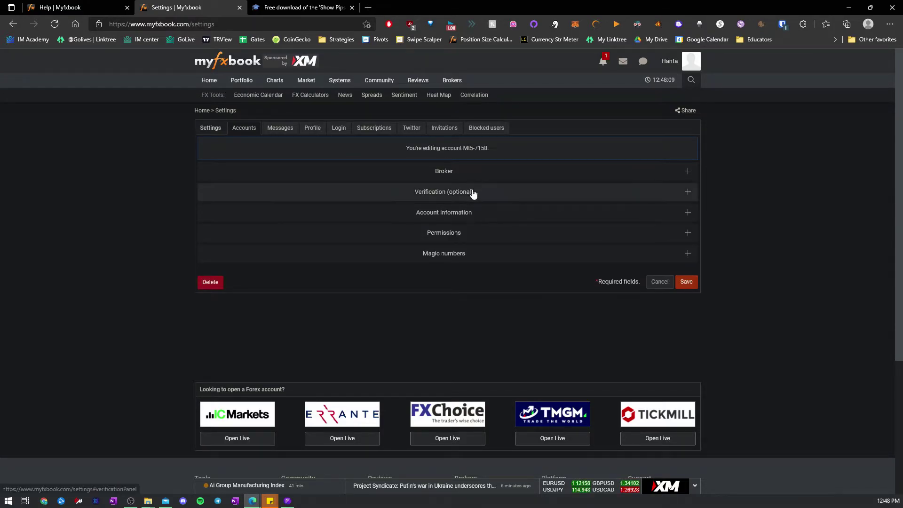
- Expand Verification (optional) and copy the authorization password
click(471, 192)
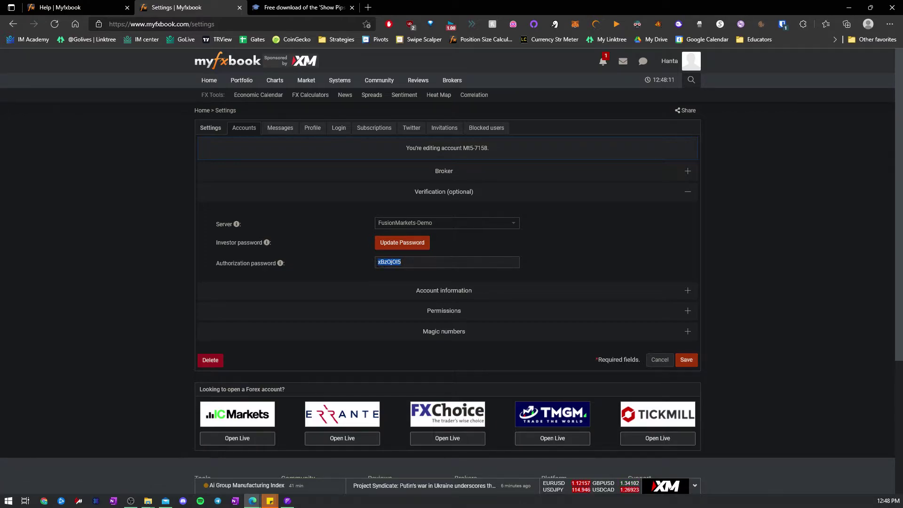
right_click(386, 261)
click(414, 221)
- Return to MetaTrader 5, compress the NAS100 chart's price scale, and browse the View and Charts menus
click(288, 501)
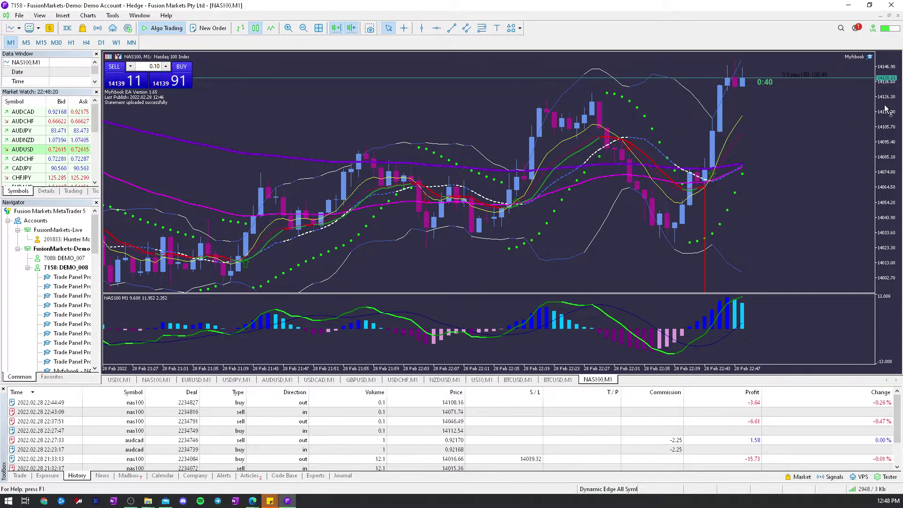
drag(886, 110, 886, 150)
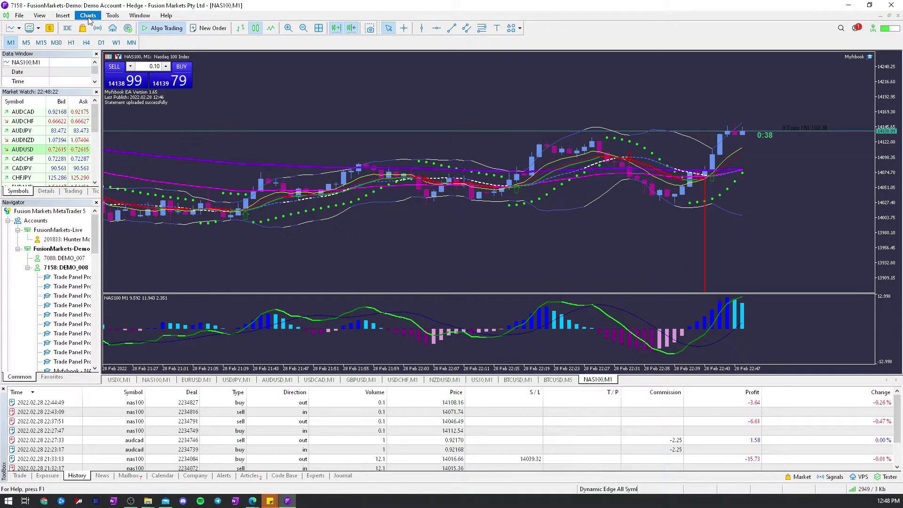
click(39, 16)
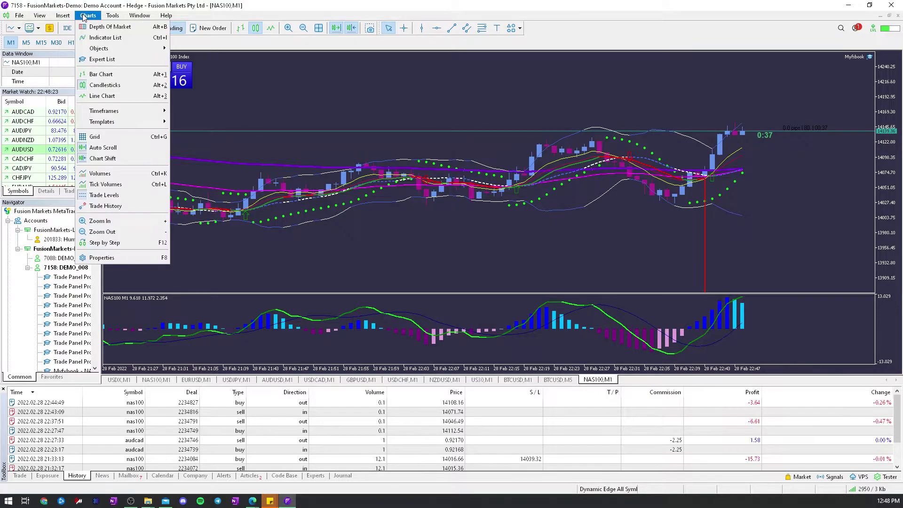
mouse_move(25, 17)
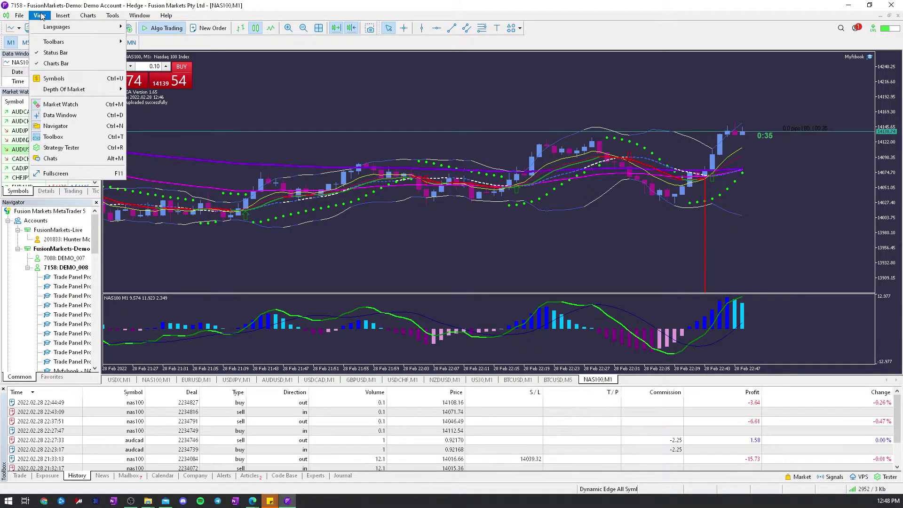
mouse_move(90, 17)
key(alt+Tab)
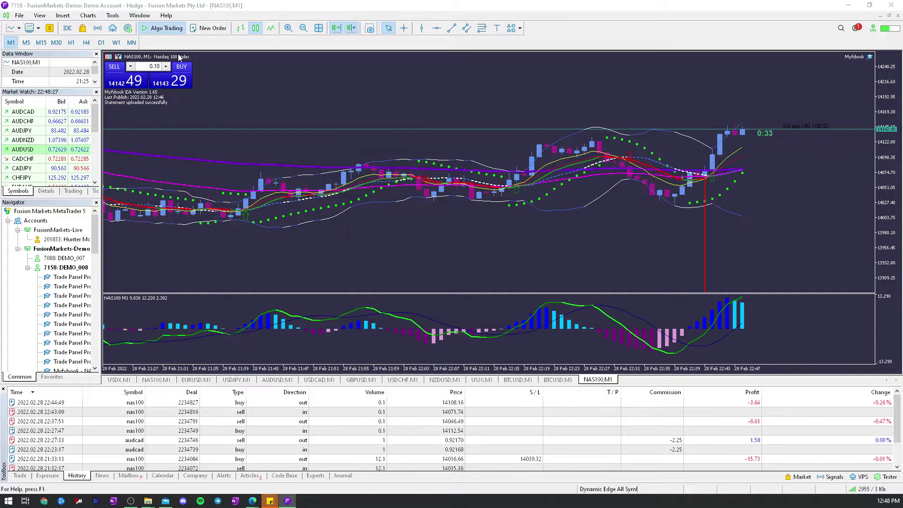
click(208, 27)
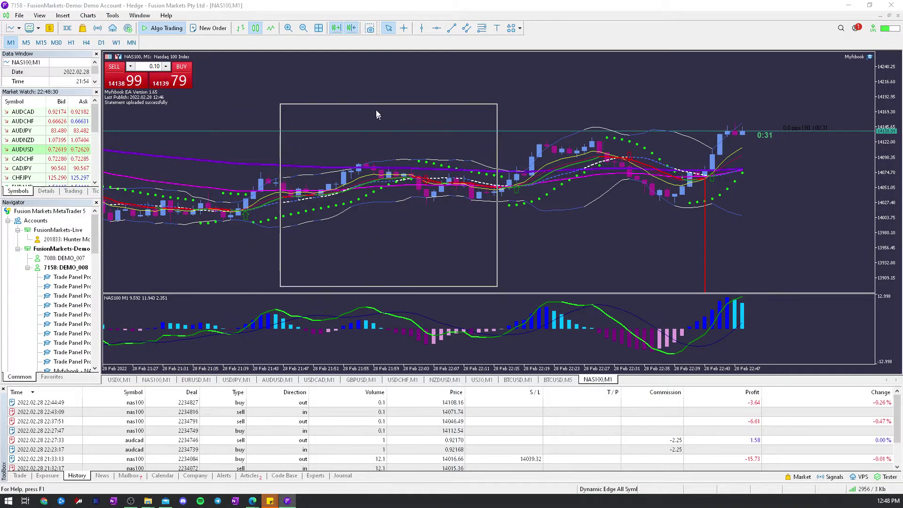
click(350, 120)
click(348, 135)
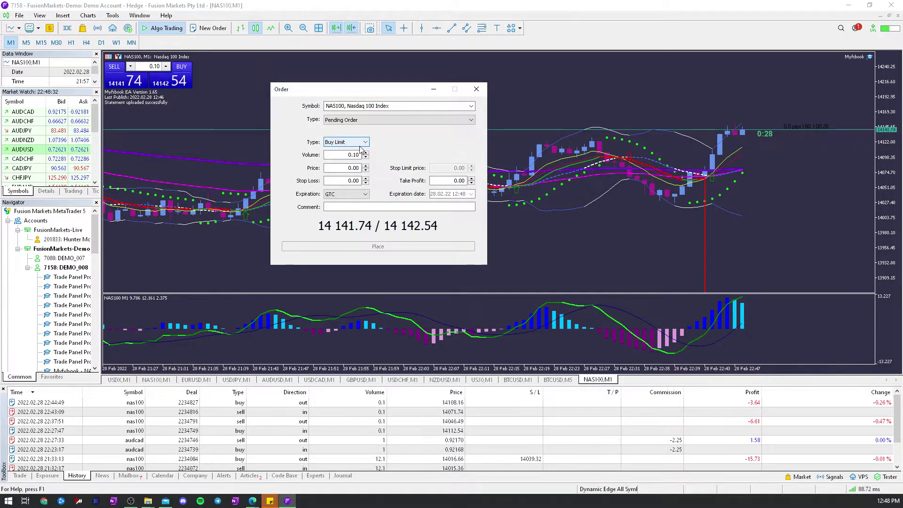
click(342, 207)
key(ctrl+v)
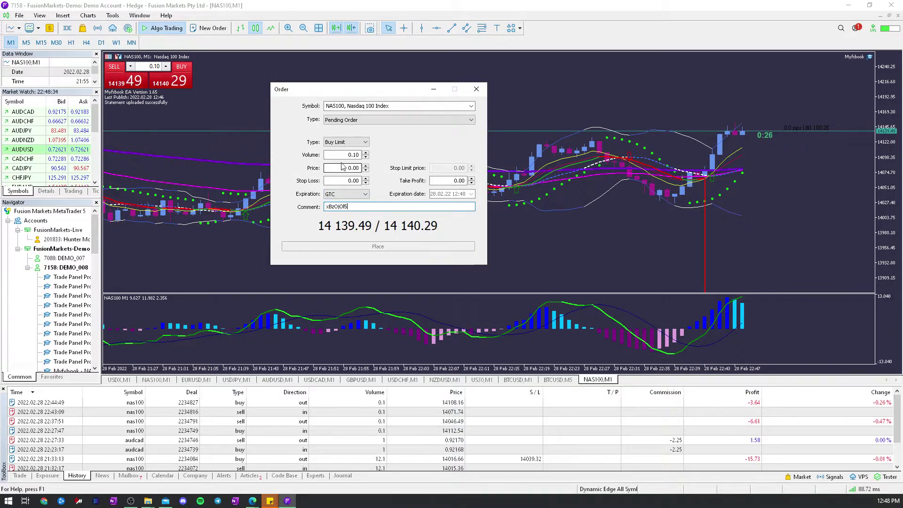
click(345, 155)
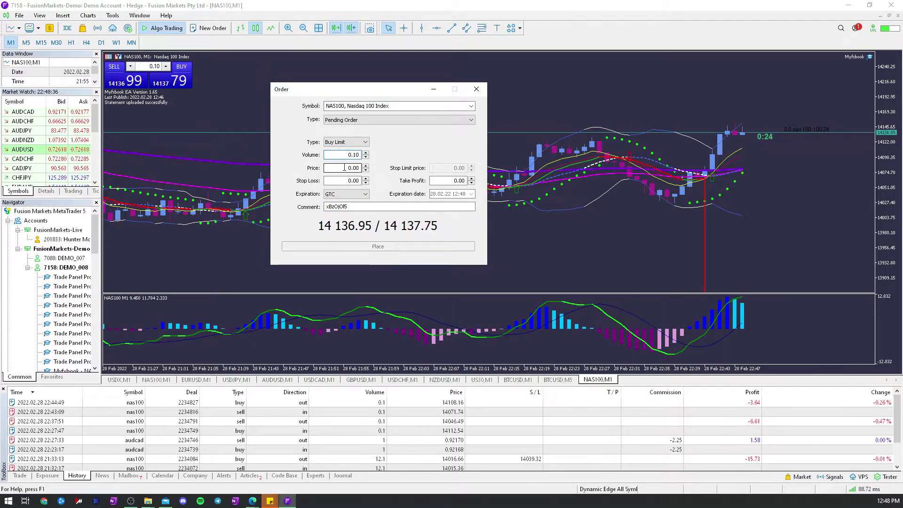
key(Tab)
text(1)
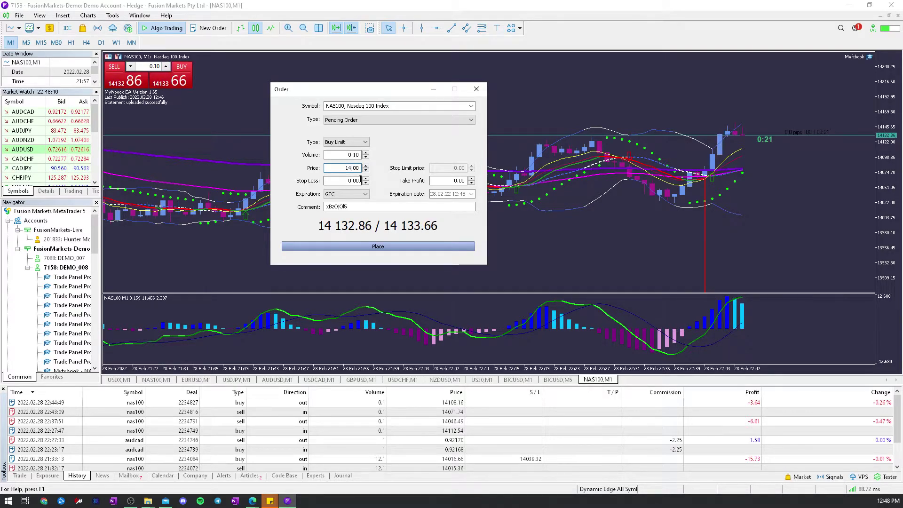
text(4700)
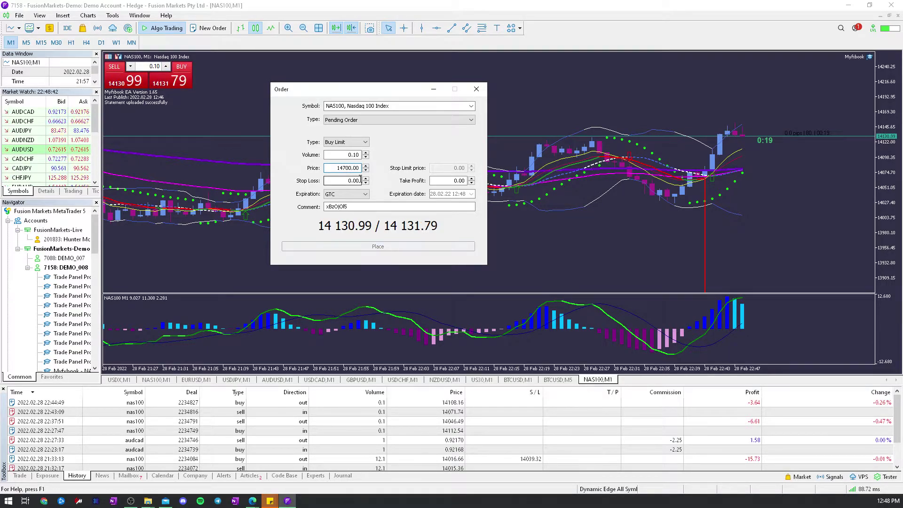
key(Escape)
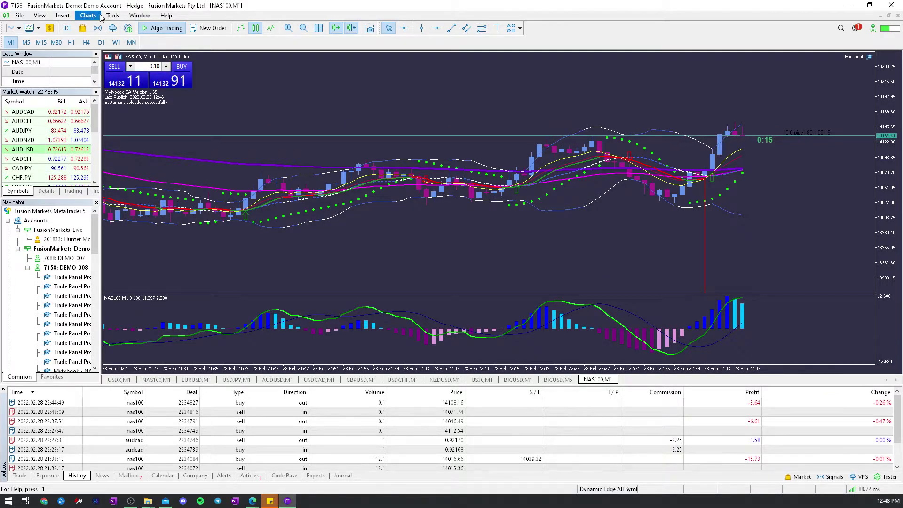
- Start a new NAS100 order as a Pending Order priced at 15000
click(97, 16)
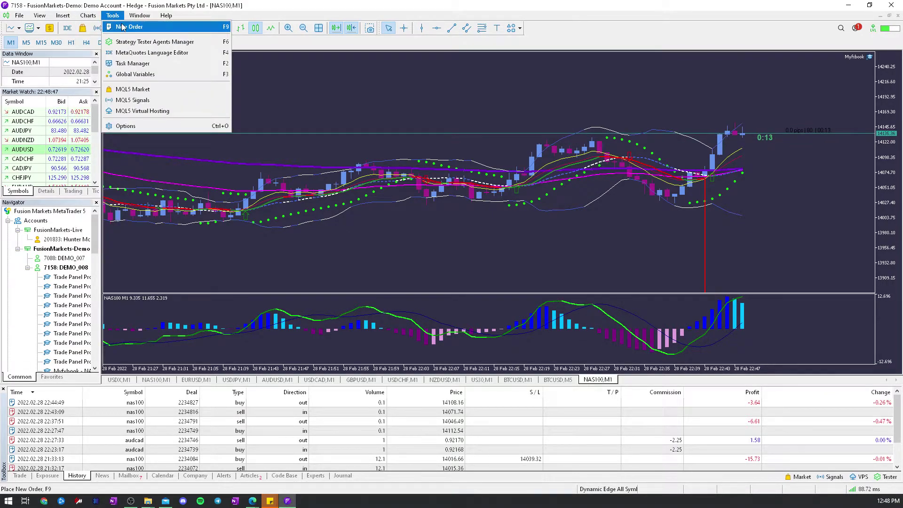
click(121, 27)
click(345, 119)
click(346, 137)
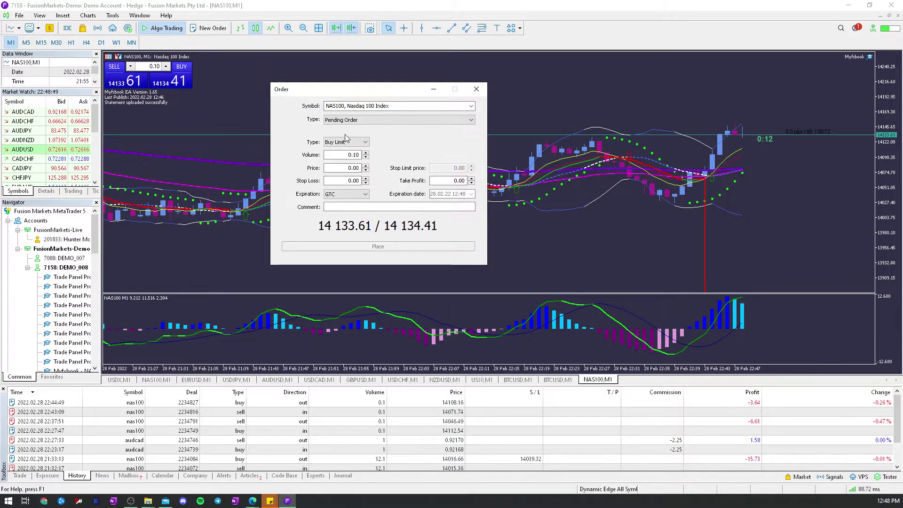
key(Tab)
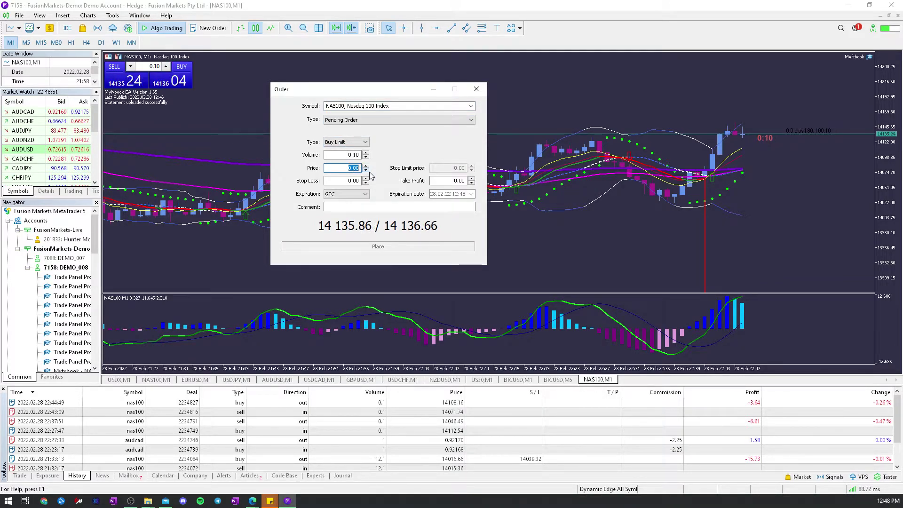
text(15000)
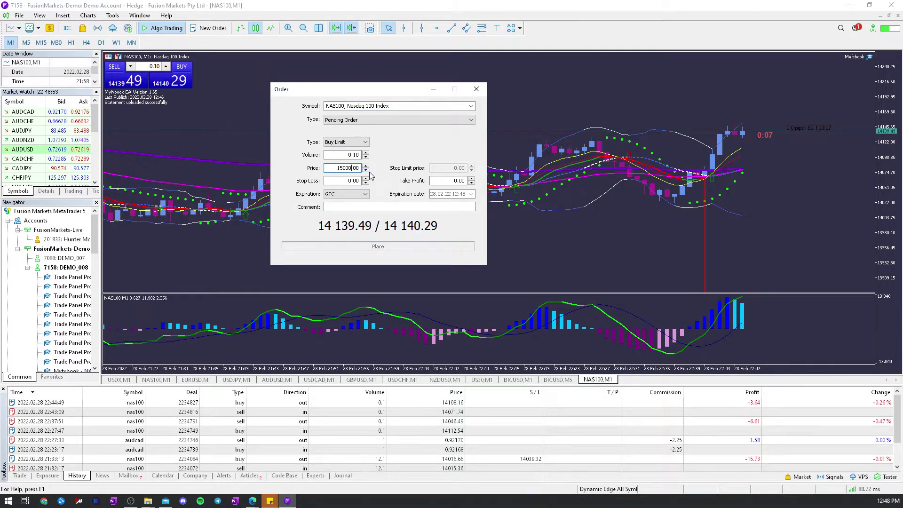
- Make it a Buy Stop, place the order, and minimise MetaTrader 5
click(350, 141)
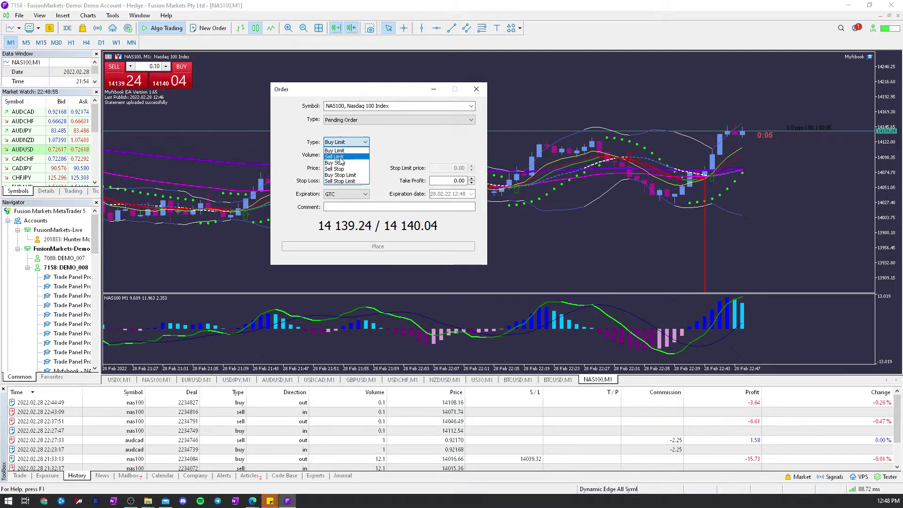
click(341, 162)
click(363, 205)
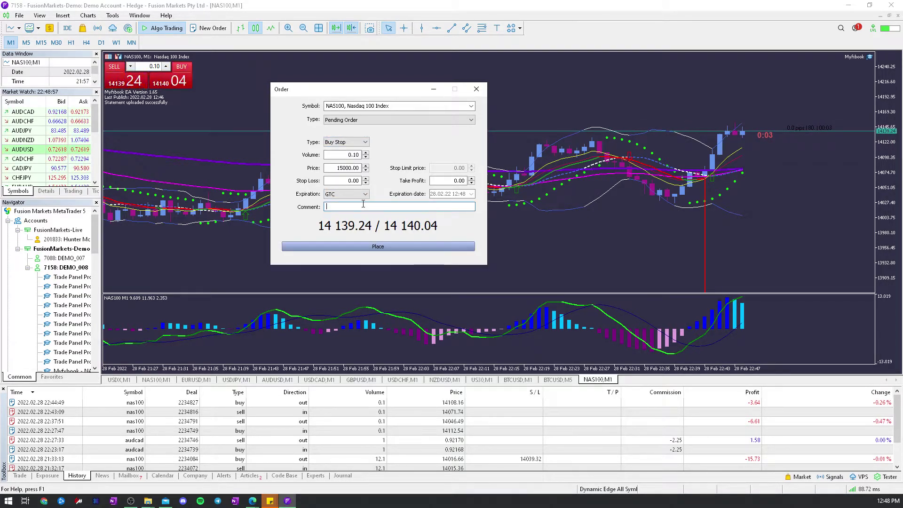
click(361, 247)
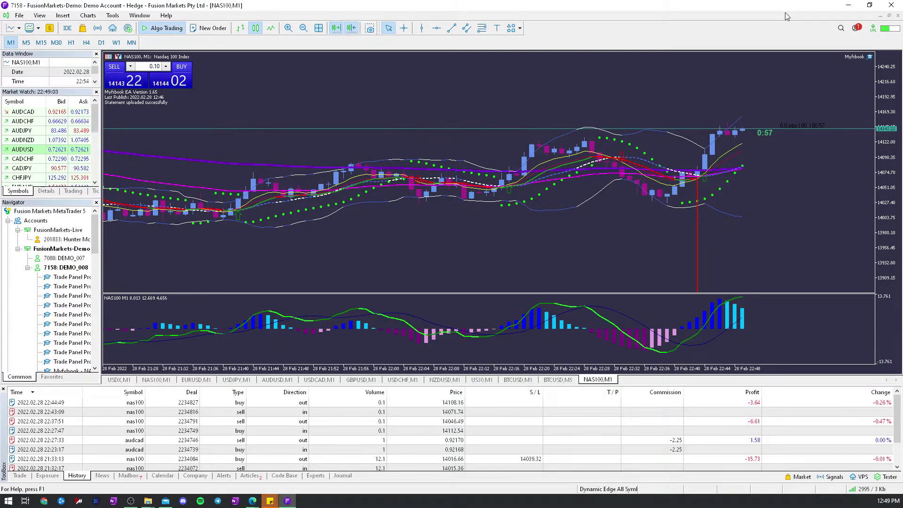
click(848, 4)
- Read the Mt5-7158 added notice under the bell, then return to MetaTrader 5
click(603, 61)
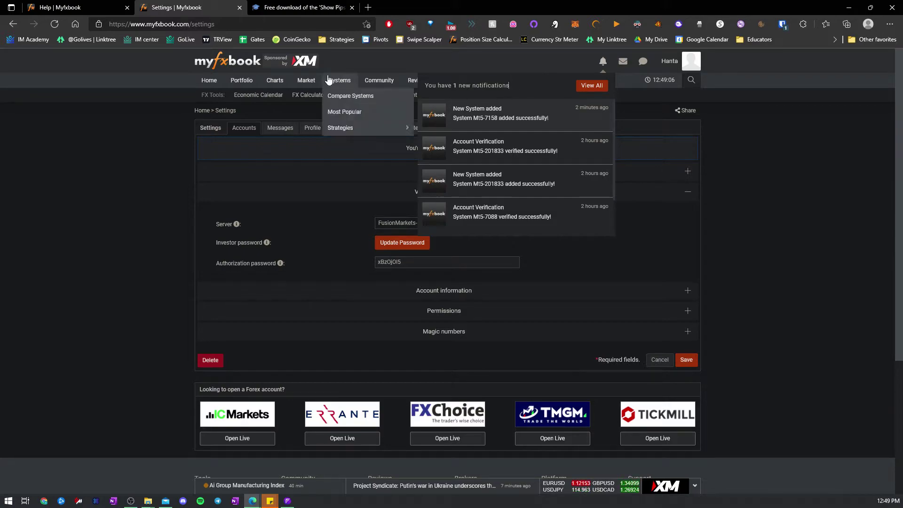
click(288, 501)
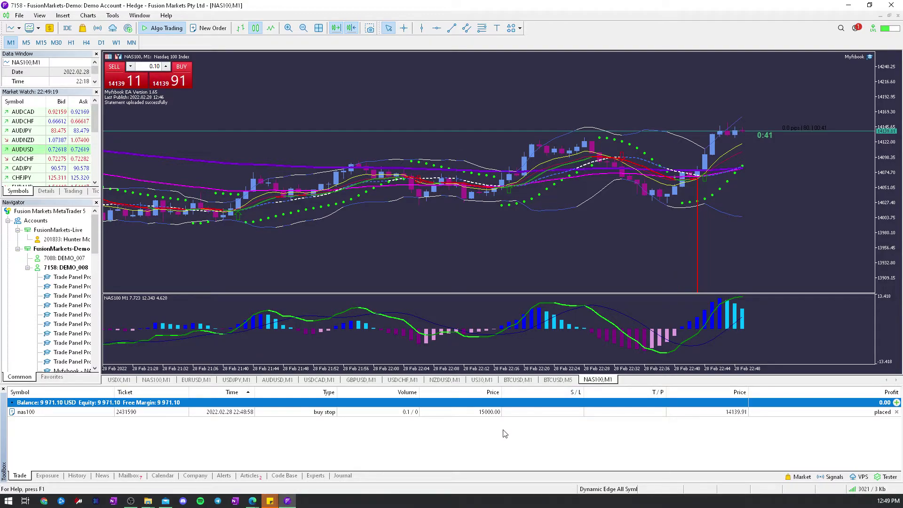
- Inspect the nas100 Buy Stop at 15000 in its Order and Modify windows unchanged, then minimise MT5
double_click(249, 412)
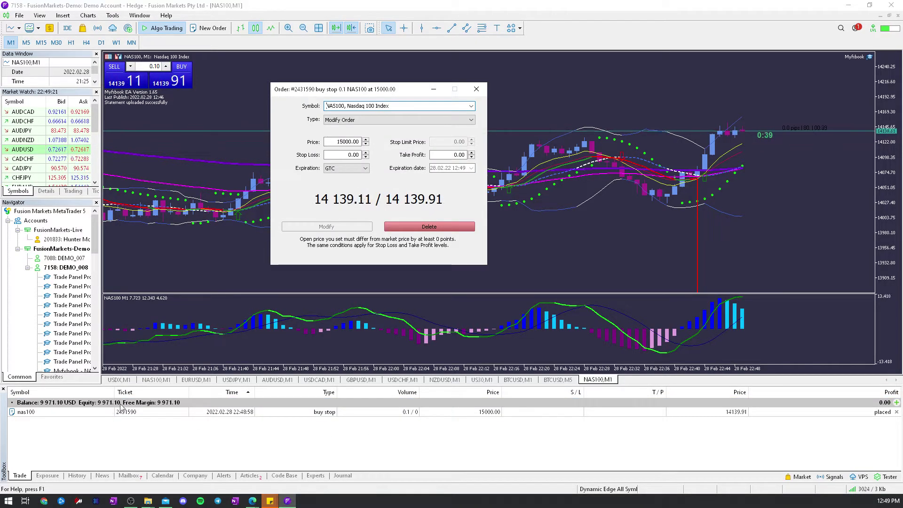
click(477, 89)
click(289, 412)
right_click(294, 412)
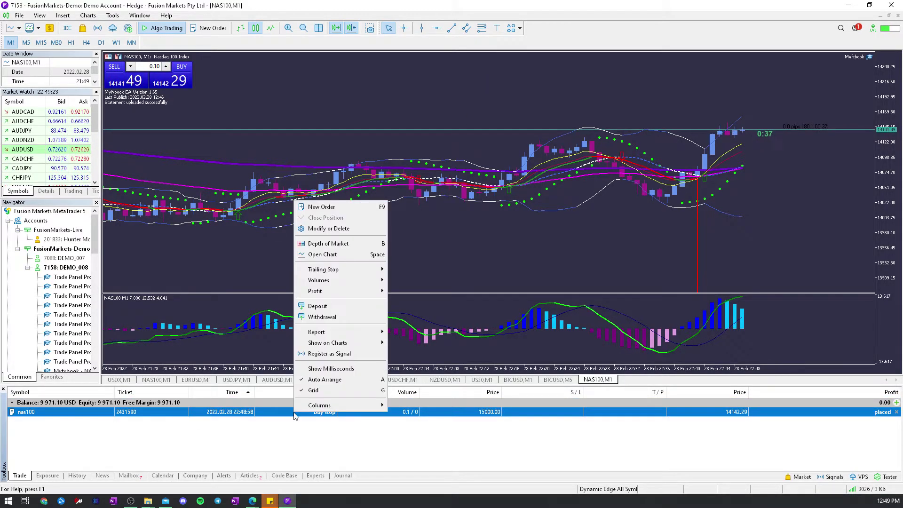
click(322, 228)
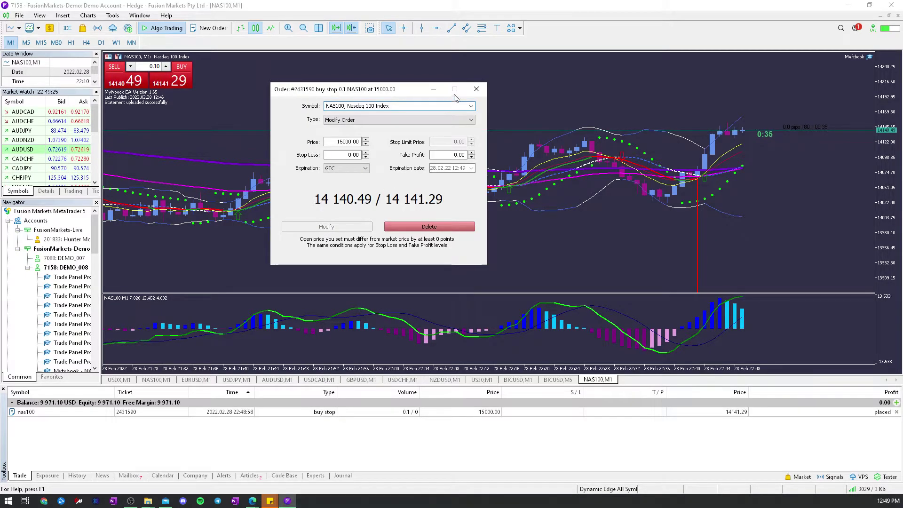
click(472, 91)
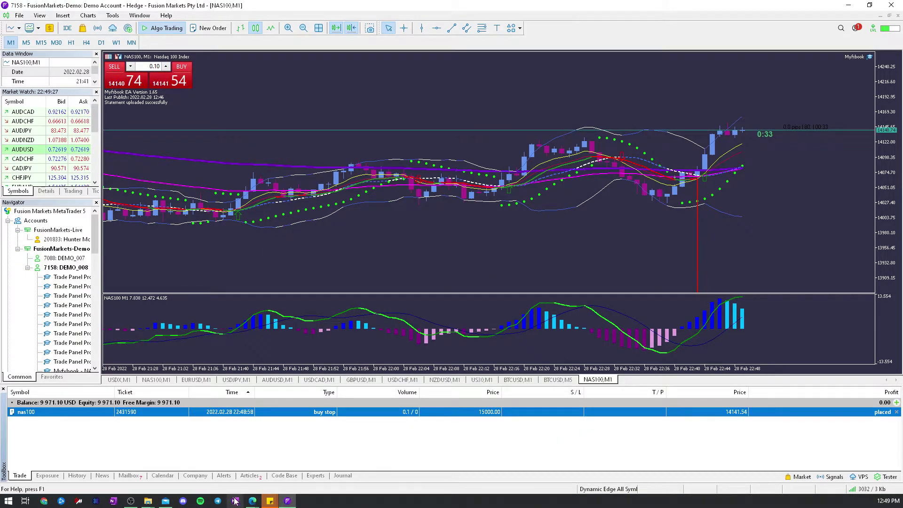
click(288, 501)
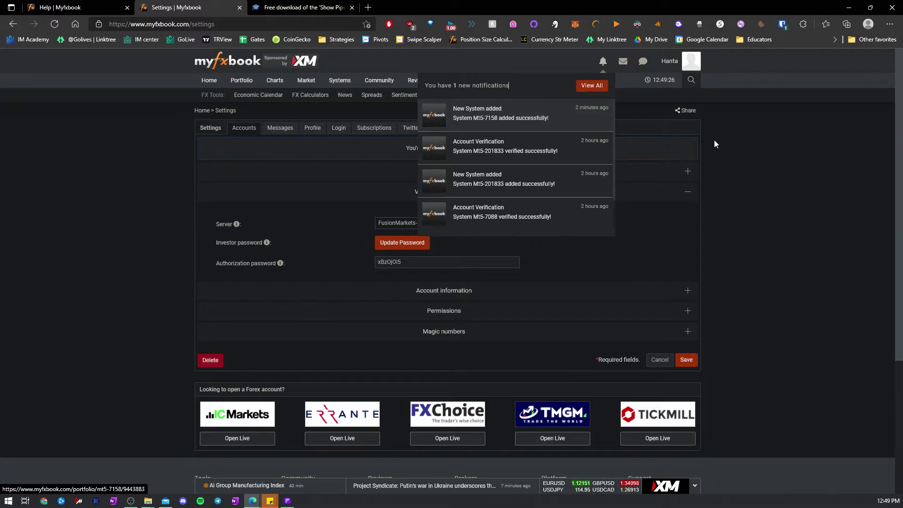
- Open the full Notifications Area via the bell's View All link
click(603, 64)
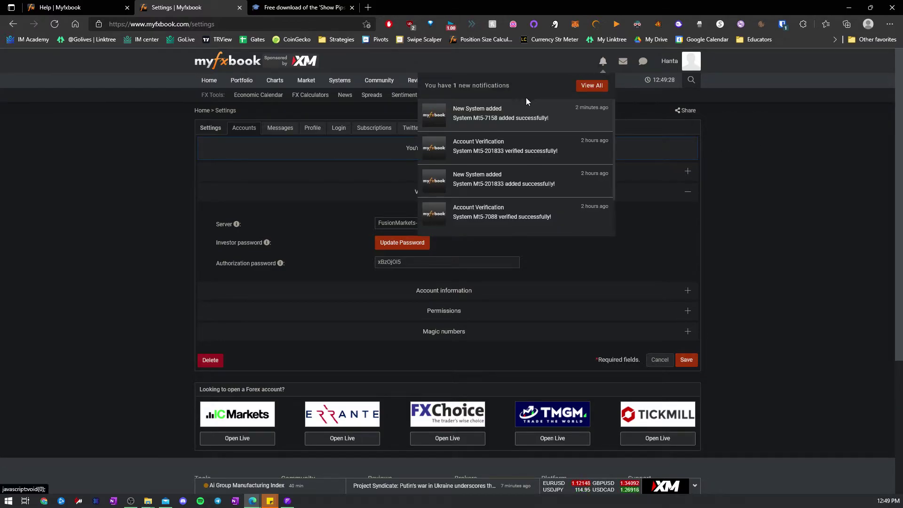
click(595, 86)
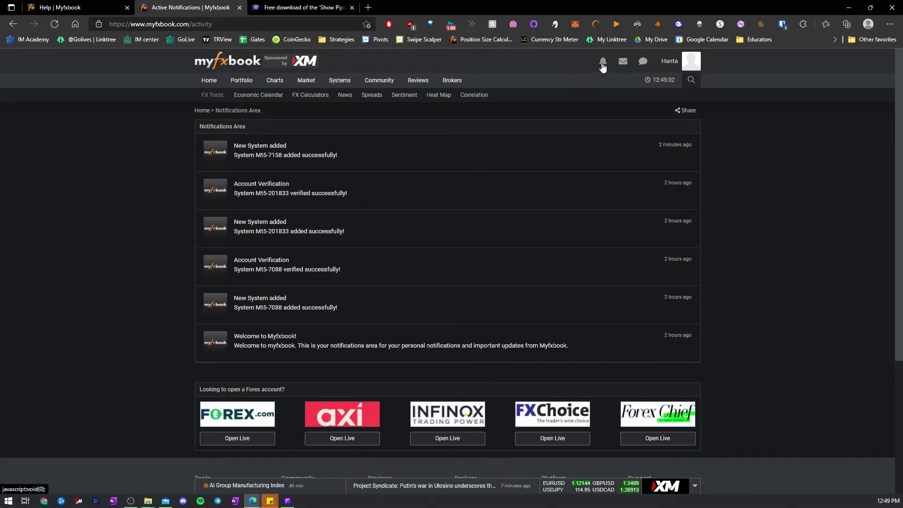
click(602, 64)
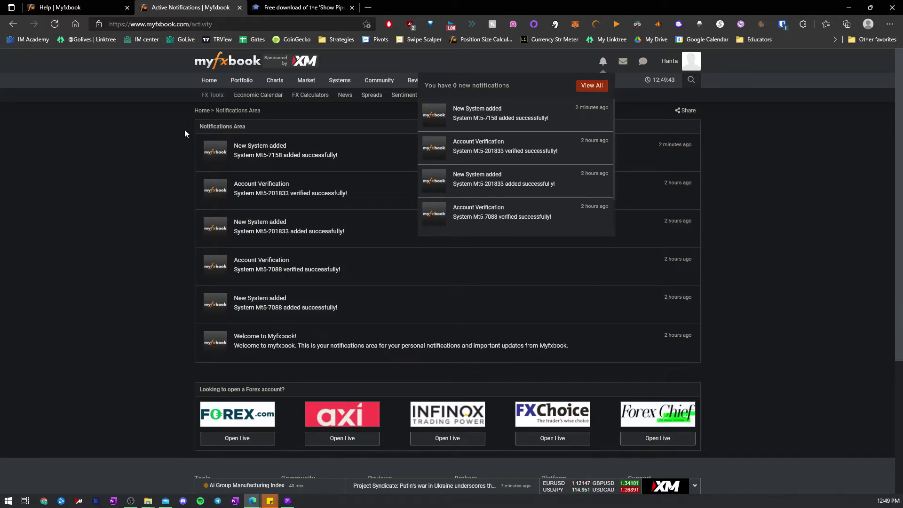
click(602, 65)
click(602, 65)
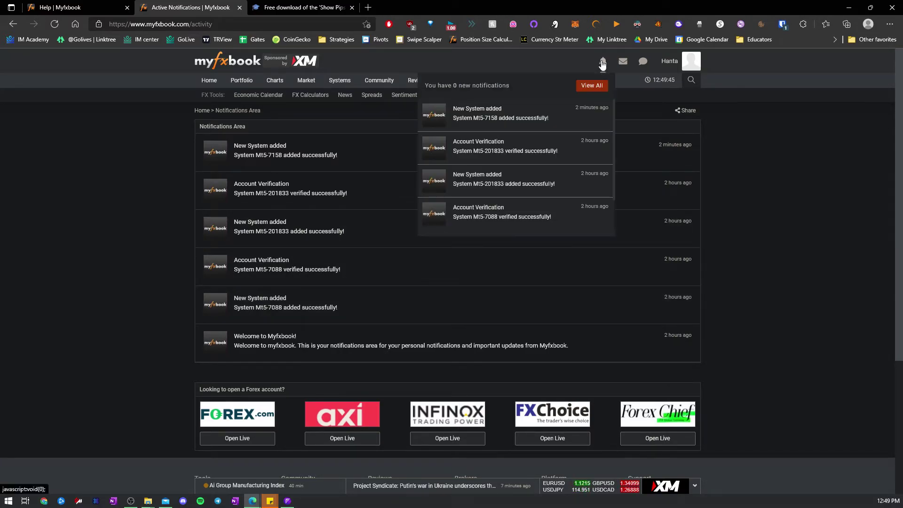
- Relaunch the Fusion Markets MetaTrader 5 terminal from the Start menu
click(288, 501)
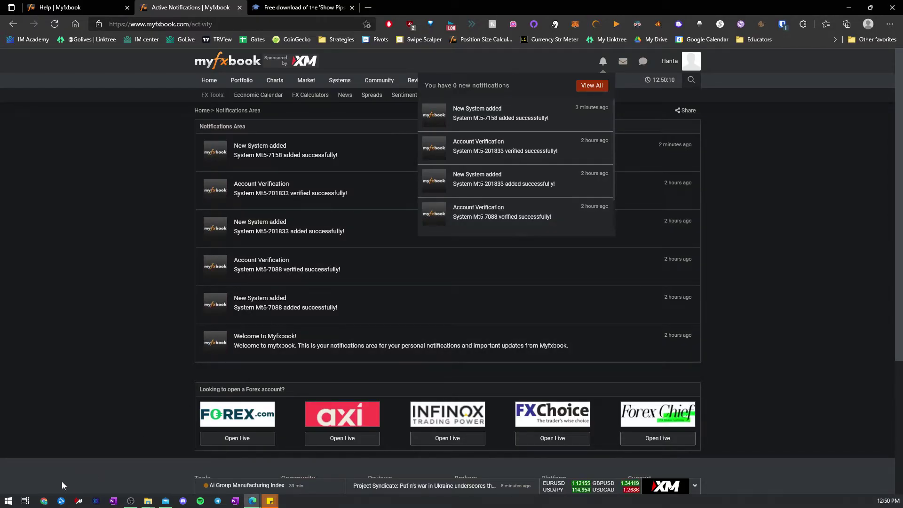
click(8, 500)
click(413, 459)
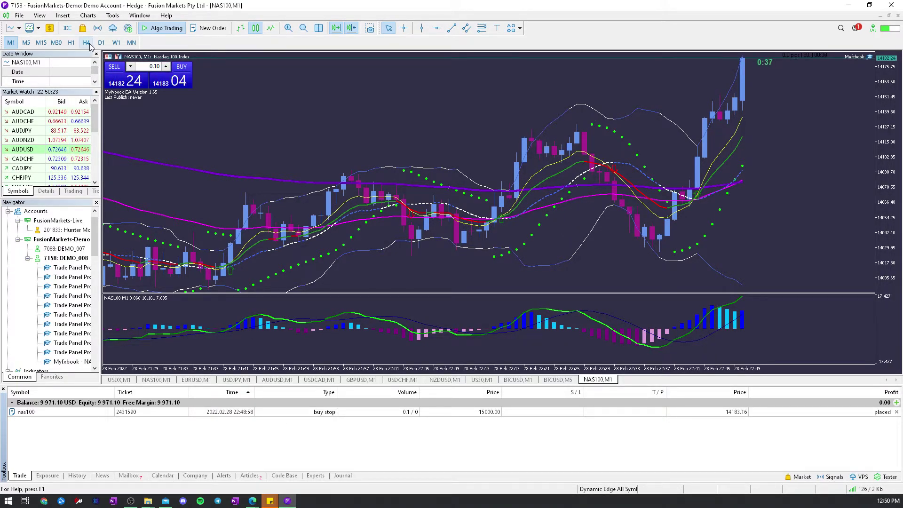
- Start a new NAS100 pending Buy Stop order at price 15000
click(89, 16)
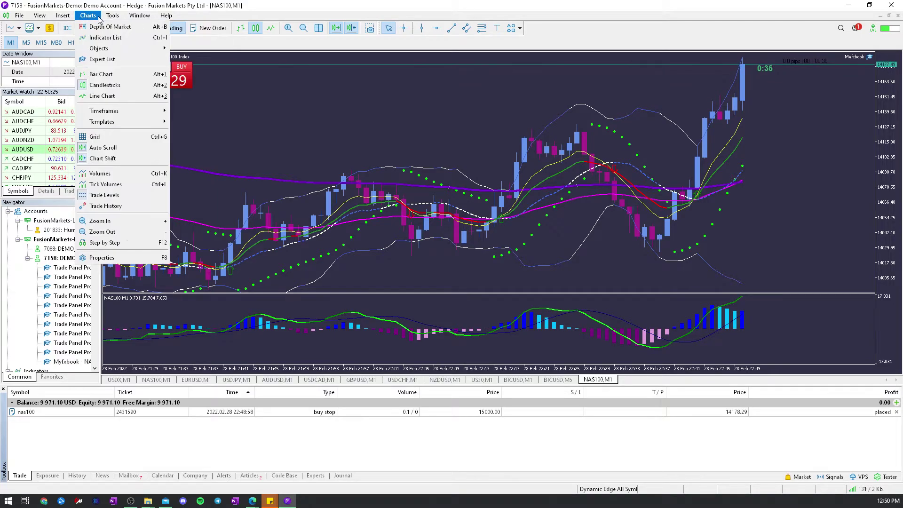
click(120, 29)
click(348, 120)
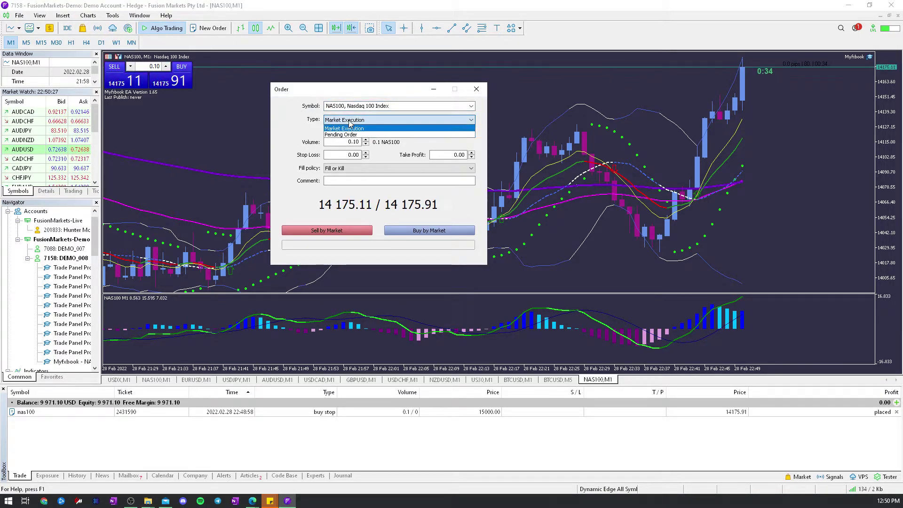
click(348, 136)
click(347, 141)
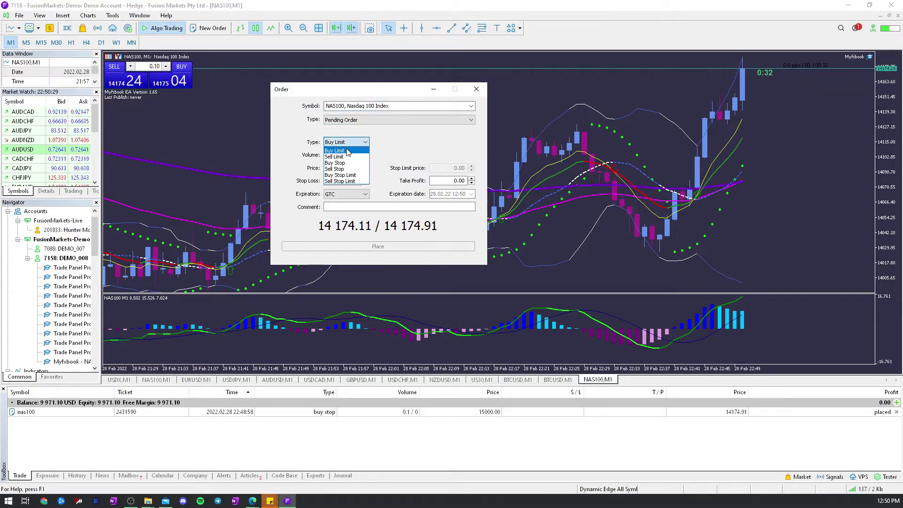
click(341, 163)
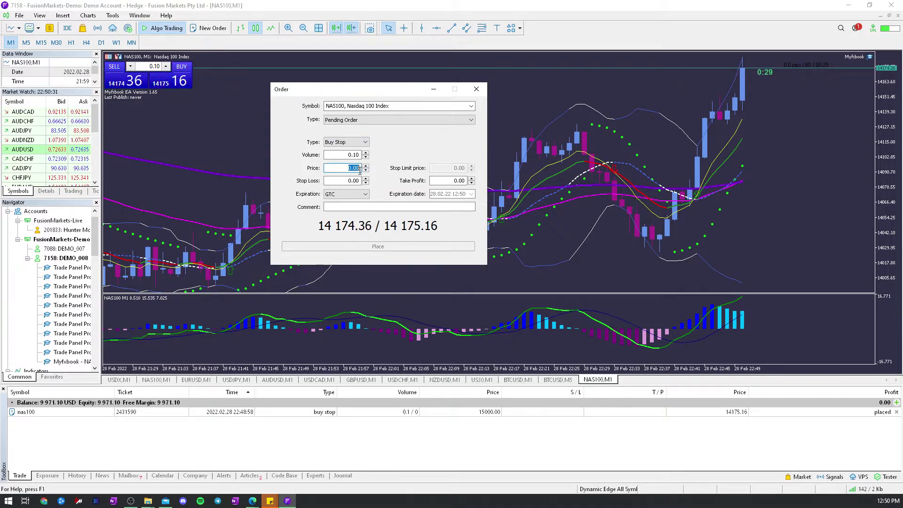
text(15000)
- Paste the Myfxbook authorization key as the comment, place the order, and minimise MT5
click(356, 206)
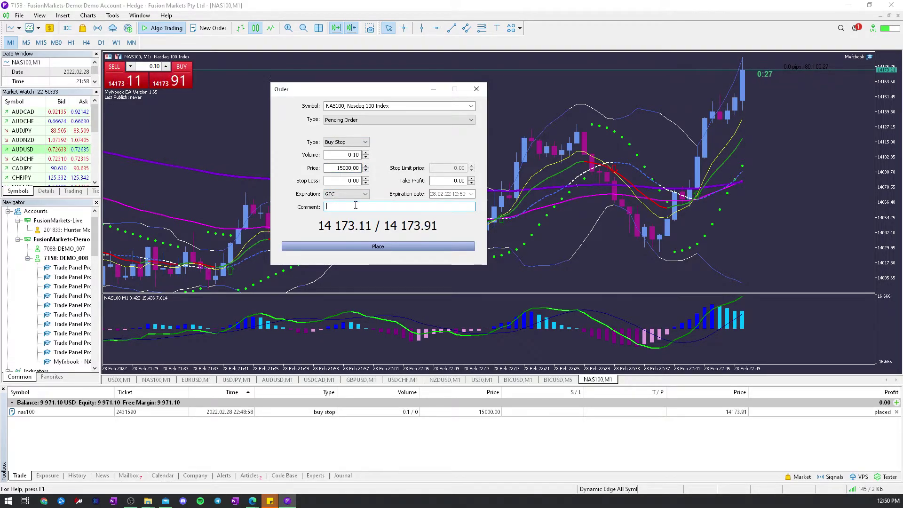
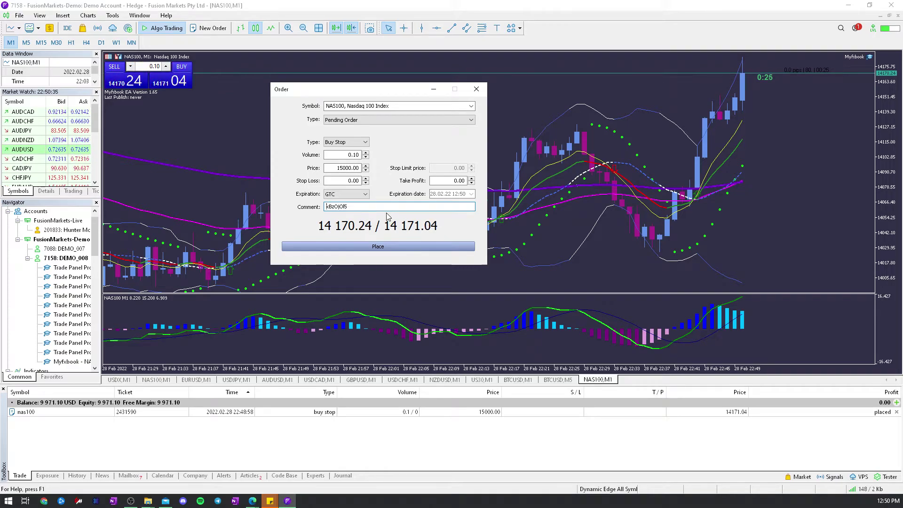
click(368, 244)
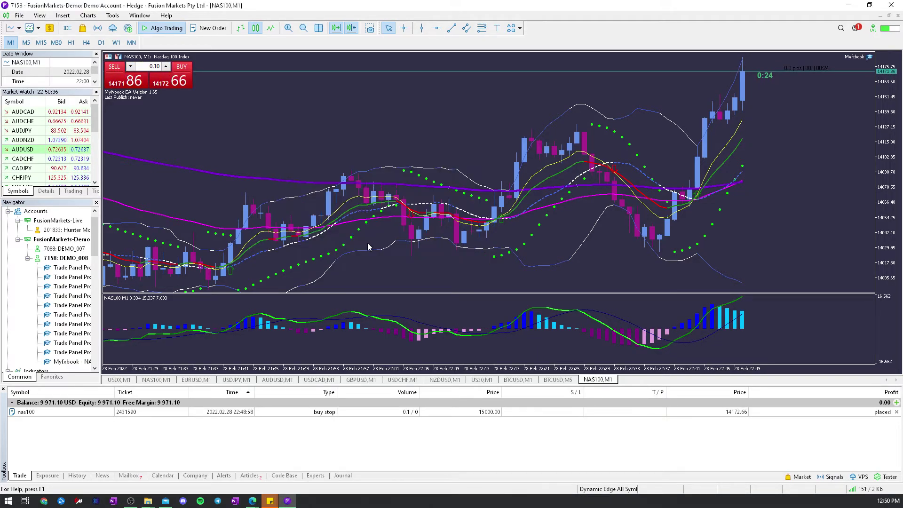
click(848, 6)
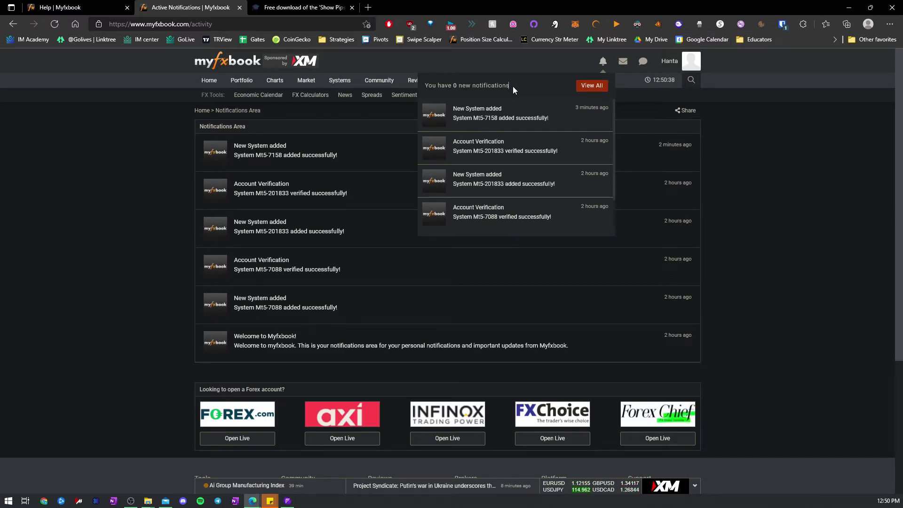
click(92, 7)
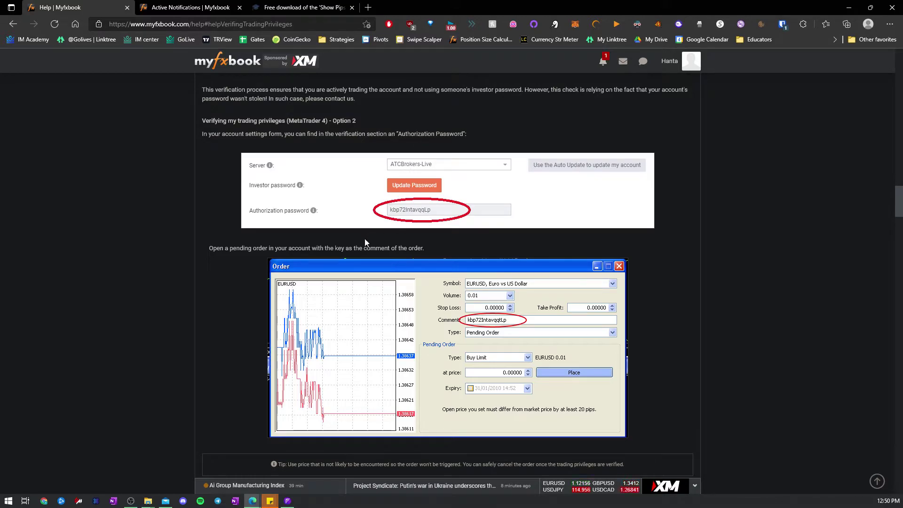
scroll(504, 325, down, 3)
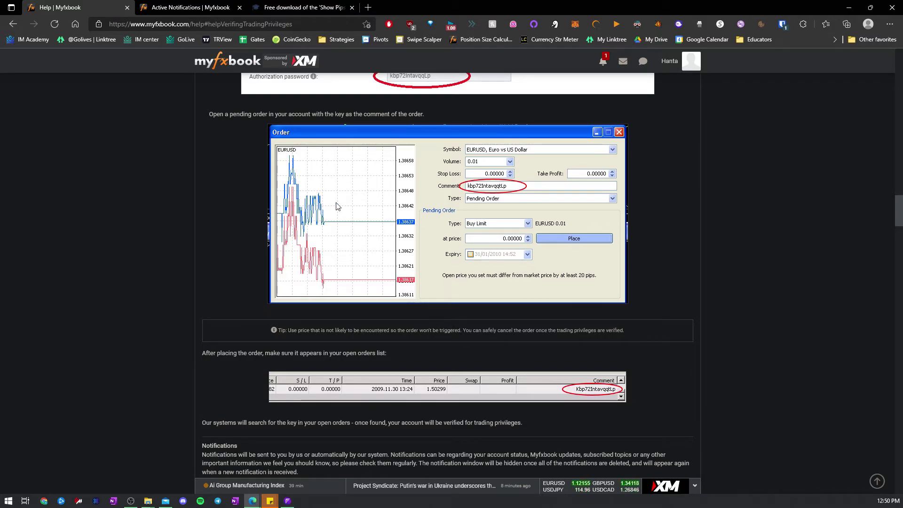
click(292, 9)
click(191, 8)
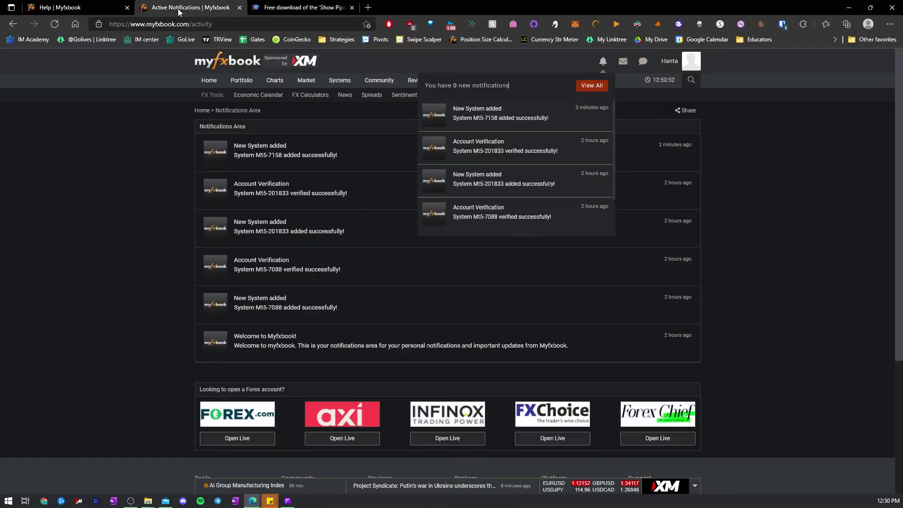
click(602, 69)
click(602, 68)
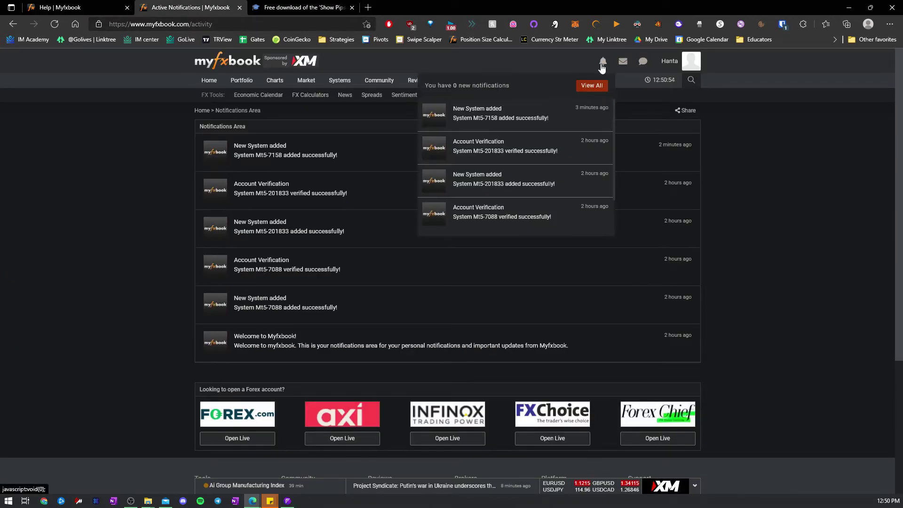
click(286, 502)
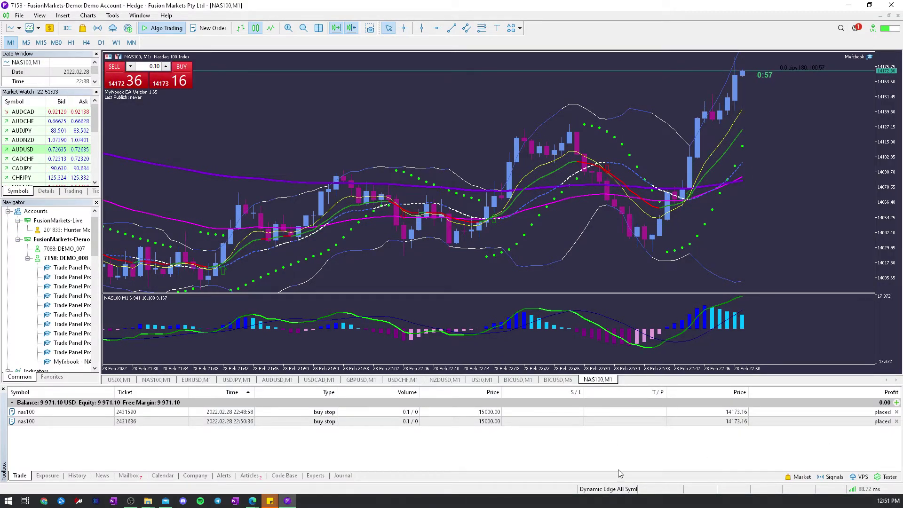
- Review the second buy stop's pending-order fields in Modify or Delete, closing without changes
click(430, 422)
right_click(433, 422)
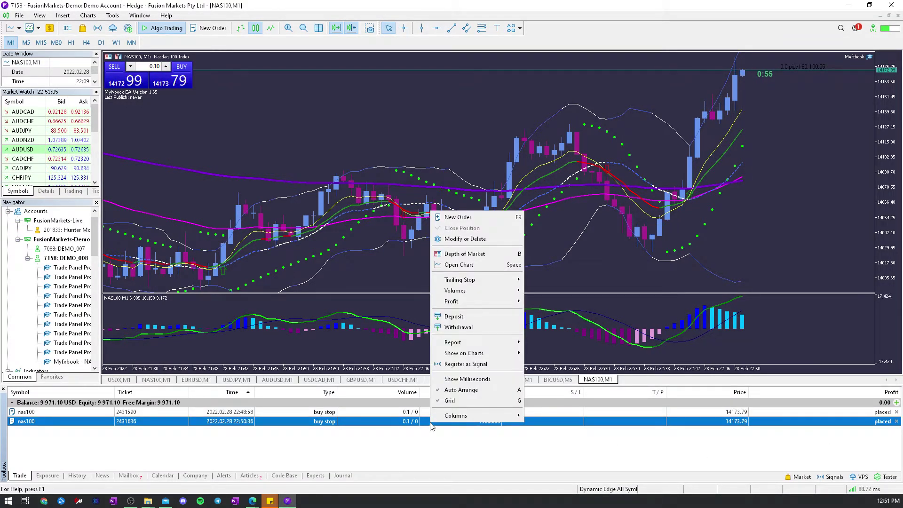
click(437, 238)
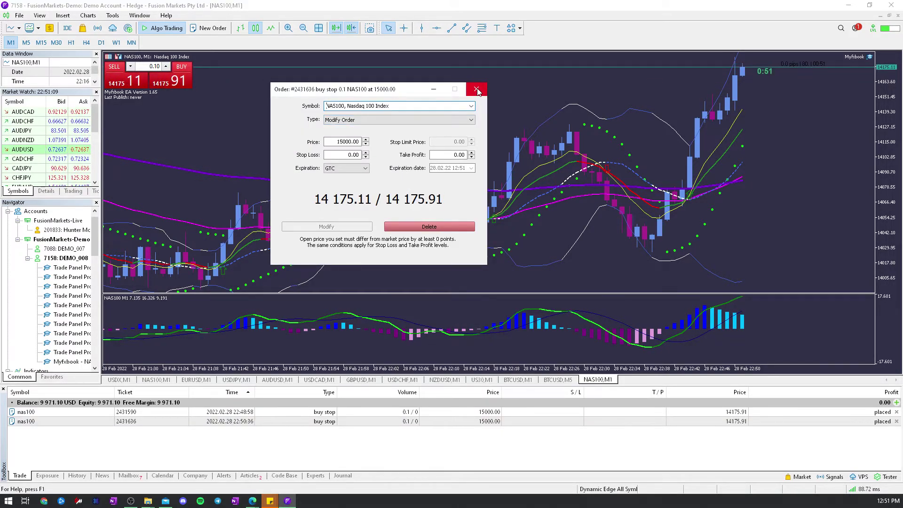
click(374, 119)
click(372, 134)
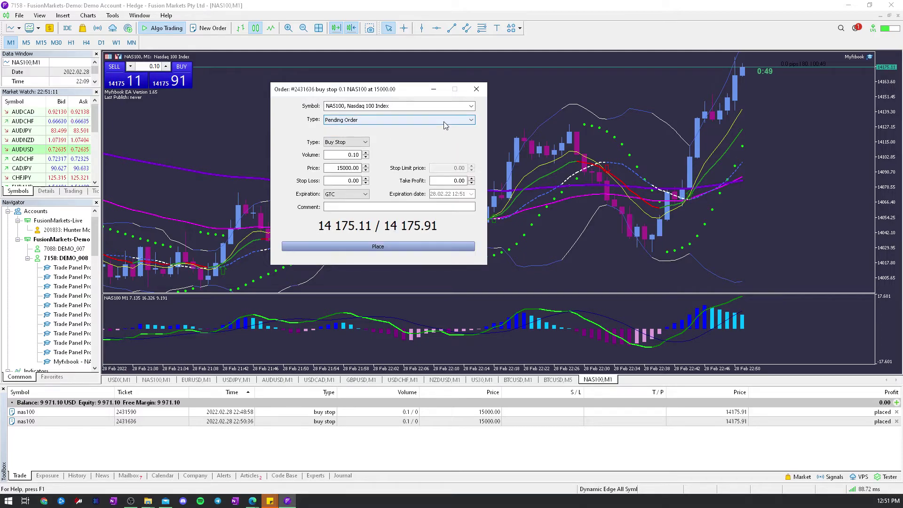
click(477, 91)
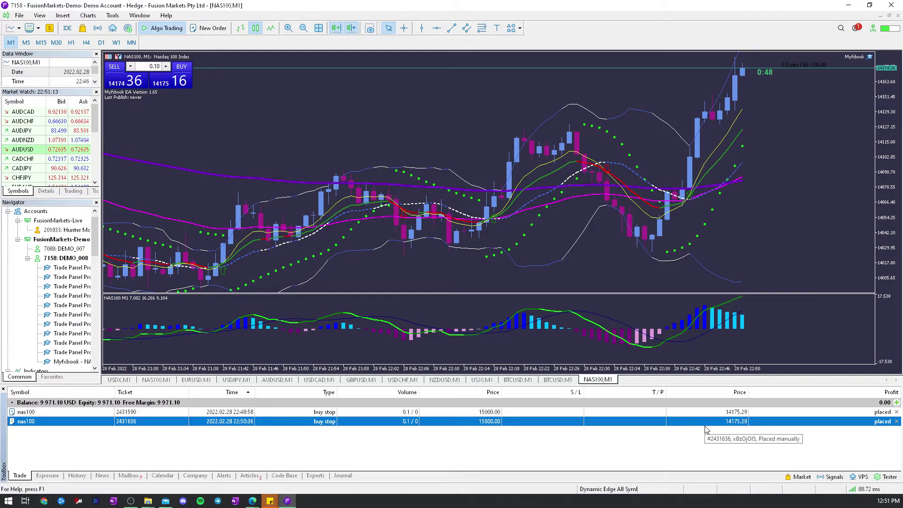
- Add the Comment column to the Trade list, then minimise MetaTrader 5
right_click(659, 422)
mouse_move(671, 415)
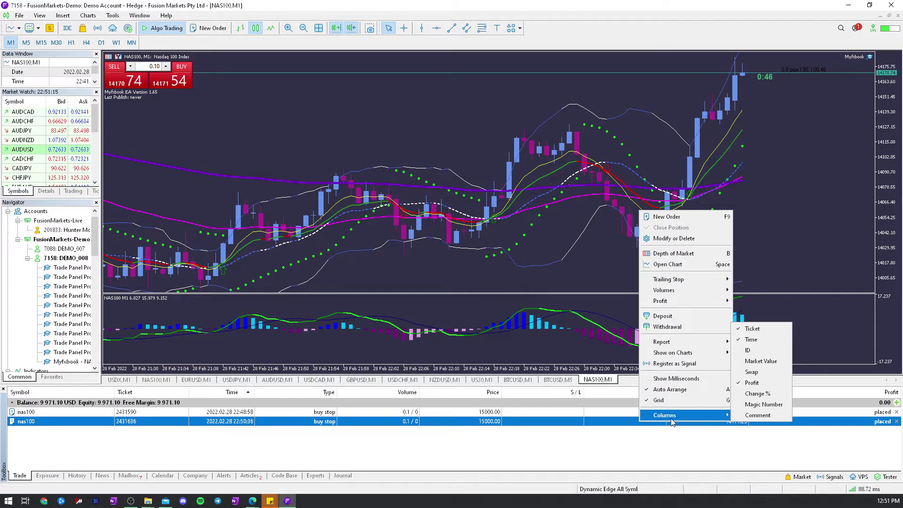
click(754, 416)
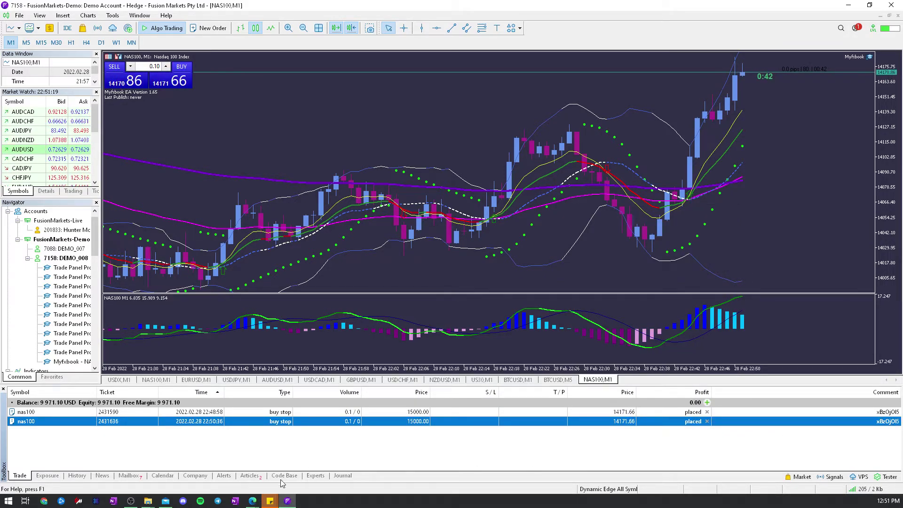
click(288, 503)
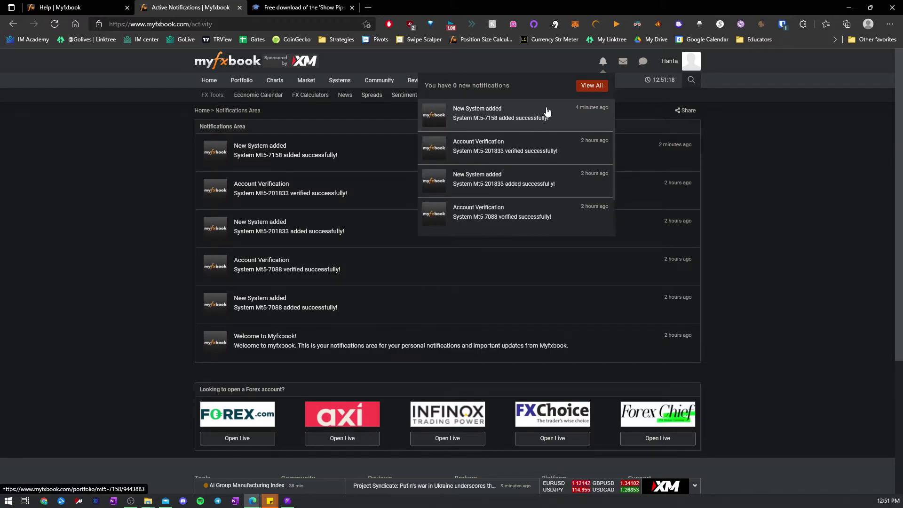
- Reload the Myfxbook notifications to check the new MT5 demo system was added
click(598, 67)
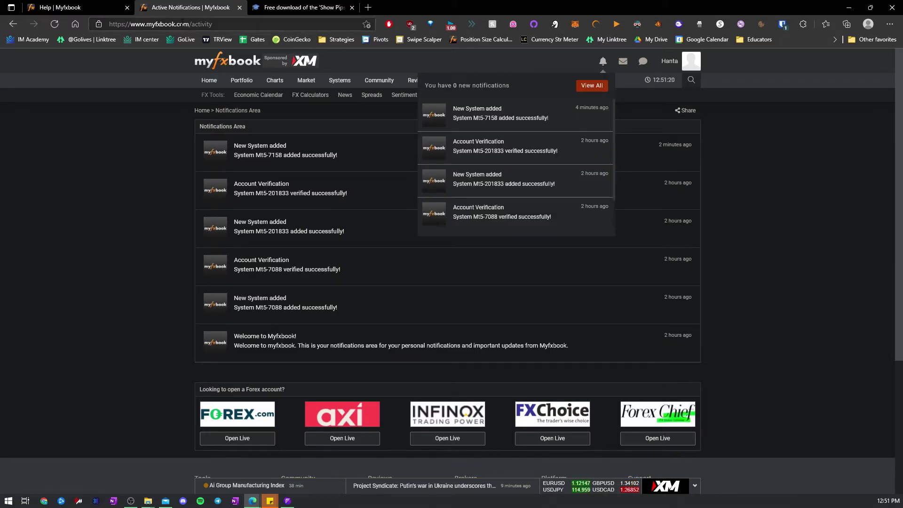
click(54, 24)
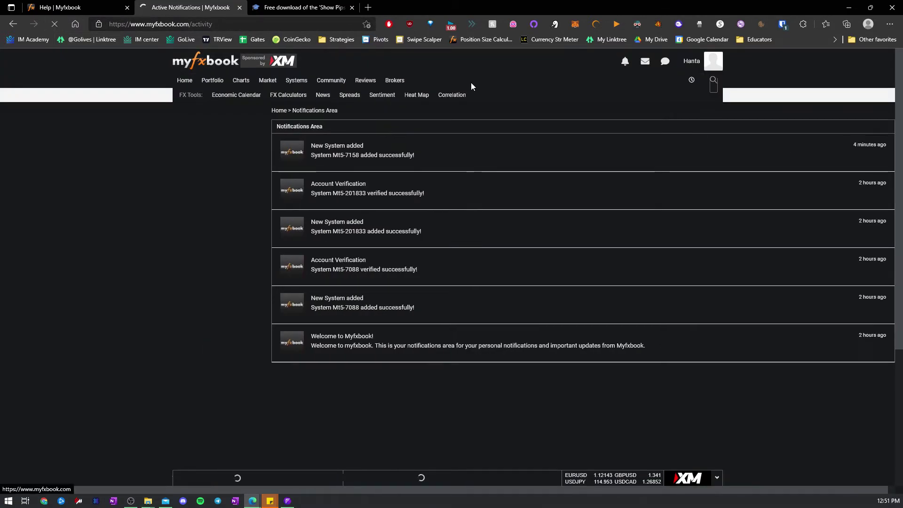
click(609, 63)
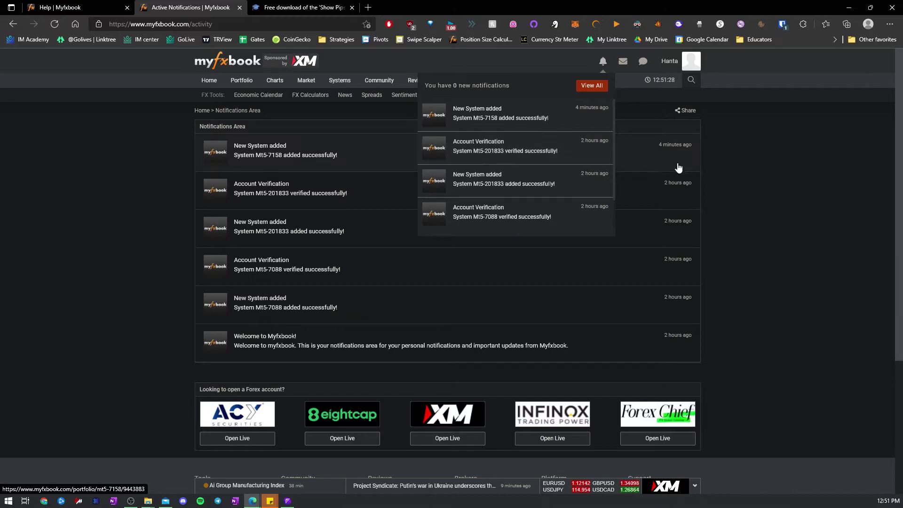
click(731, 174)
- Go to the portfolio overview page and dismiss the ad-blocker notice
mouse_move(335, 84)
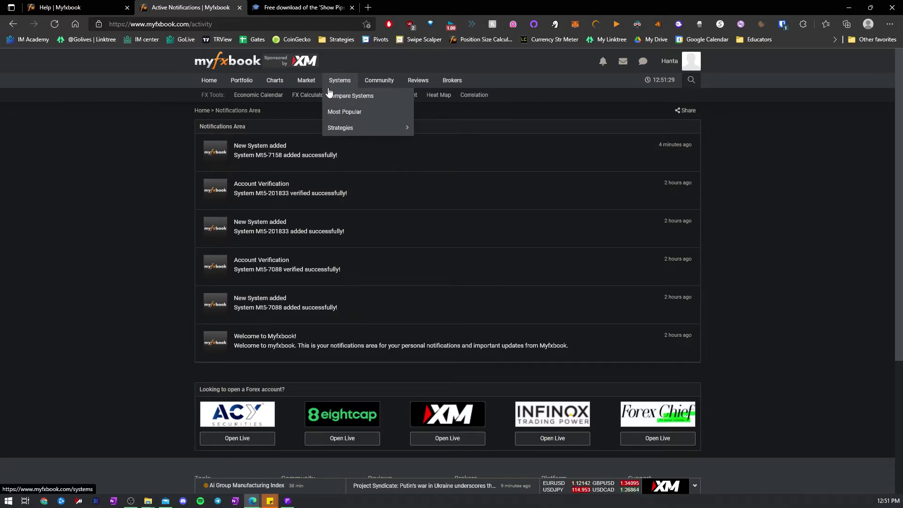
mouse_move(236, 82)
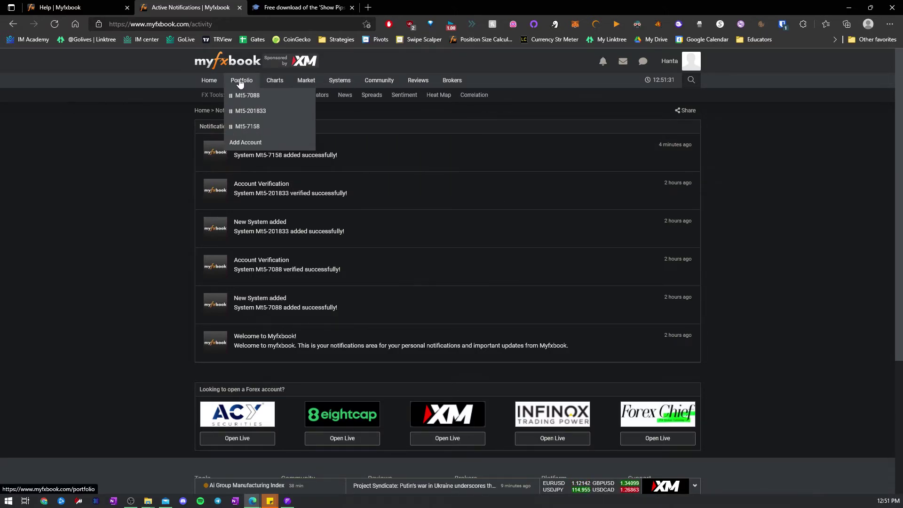
click(254, 130)
click(511, 227)
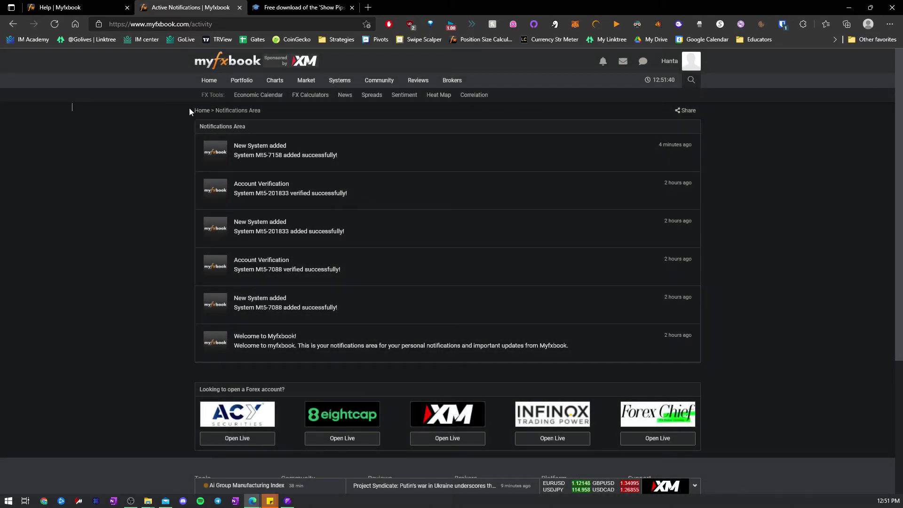
- Open the new Mt5-7158 demo account's portfolio page from the Portfolio menu
mouse_move(242, 81)
click(254, 131)
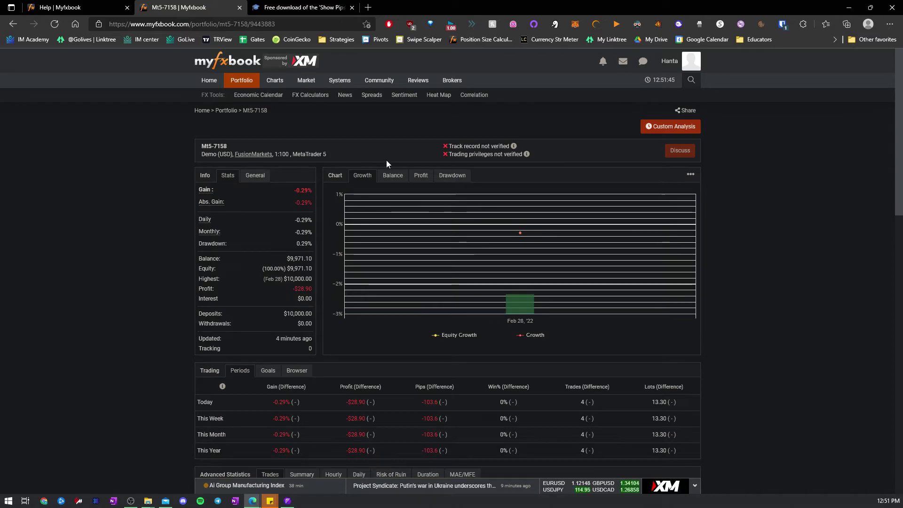
click(277, 13)
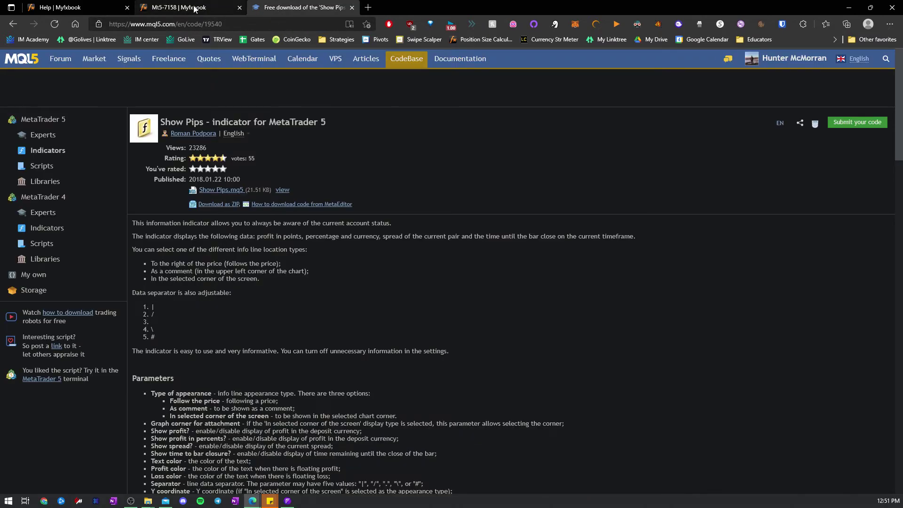
click(194, 8)
- Review the account's History (5) tab under Trading Activity, checking the second trade's pips
scroll(357, 206, down, 7)
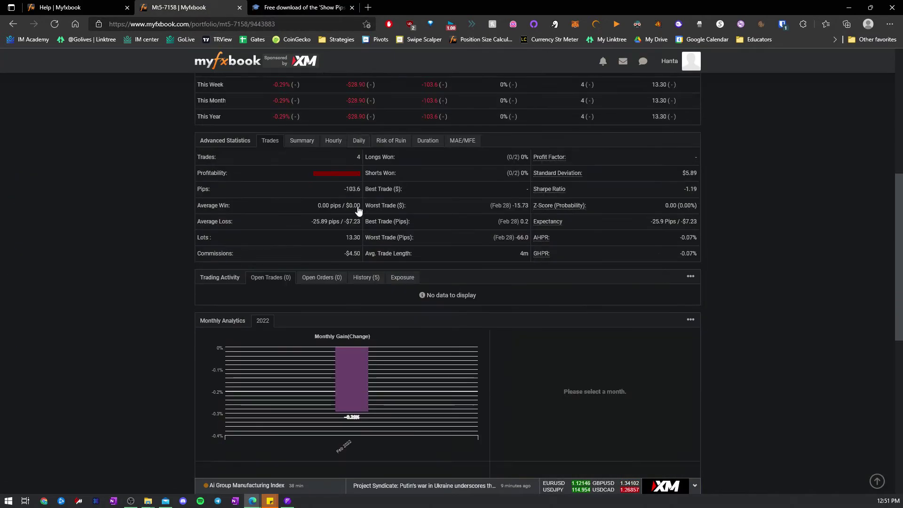
scroll(358, 210, down, 1)
scroll(376, 211, down, 4)
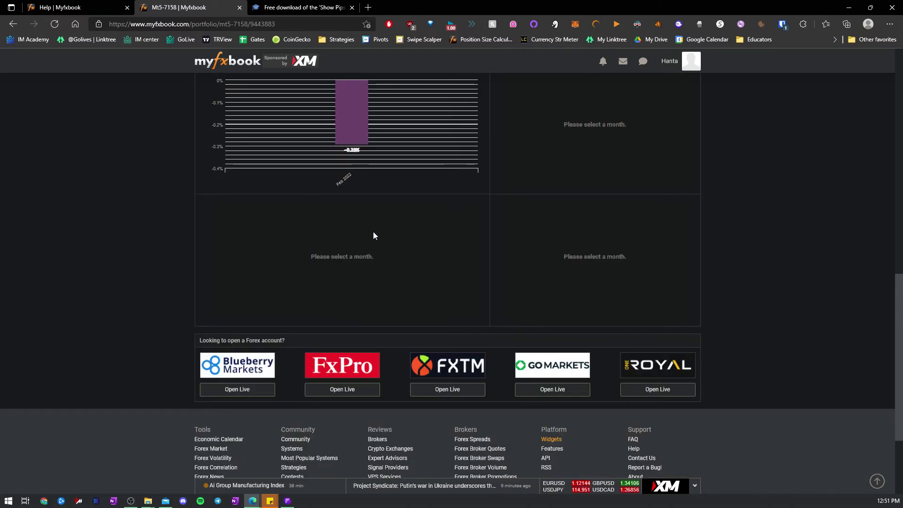
scroll(371, 235, down, 3)
scroll(371, 235, up, 7)
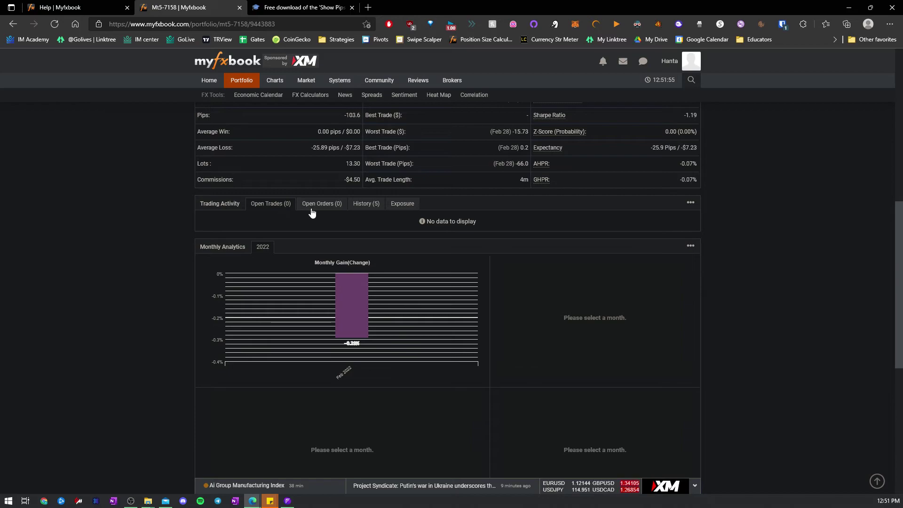
click(360, 205)
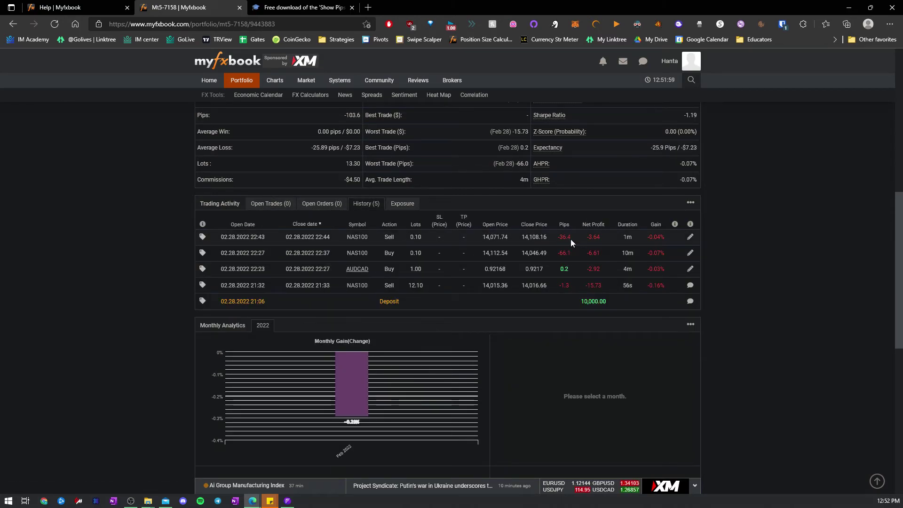
double_click(565, 253)
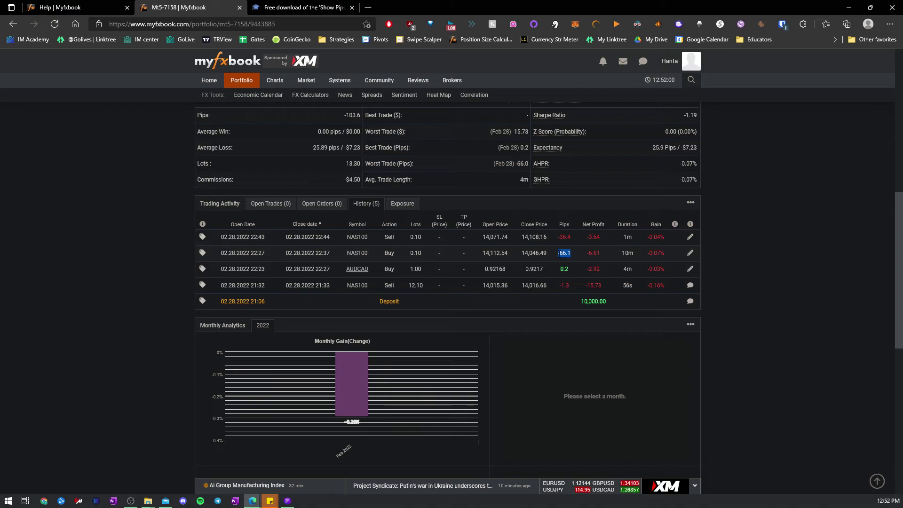
click(558, 271)
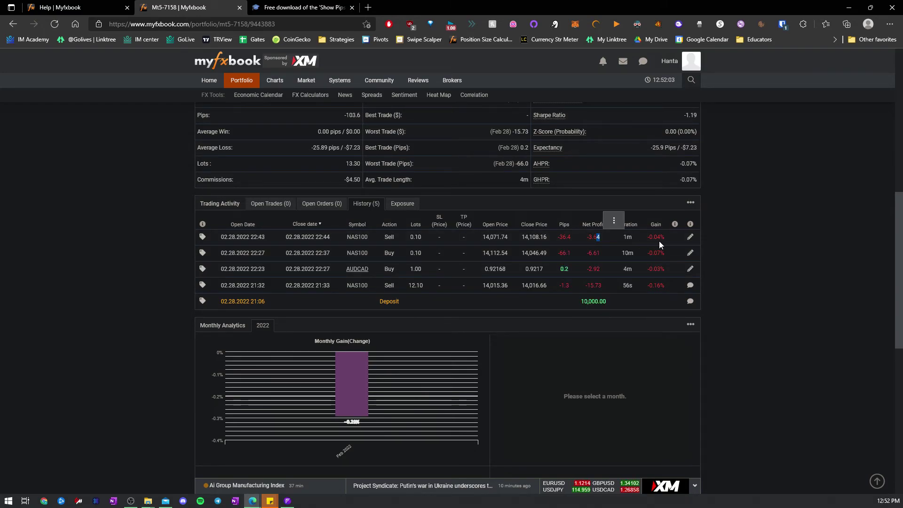
scroll(463, 239, up, 7)
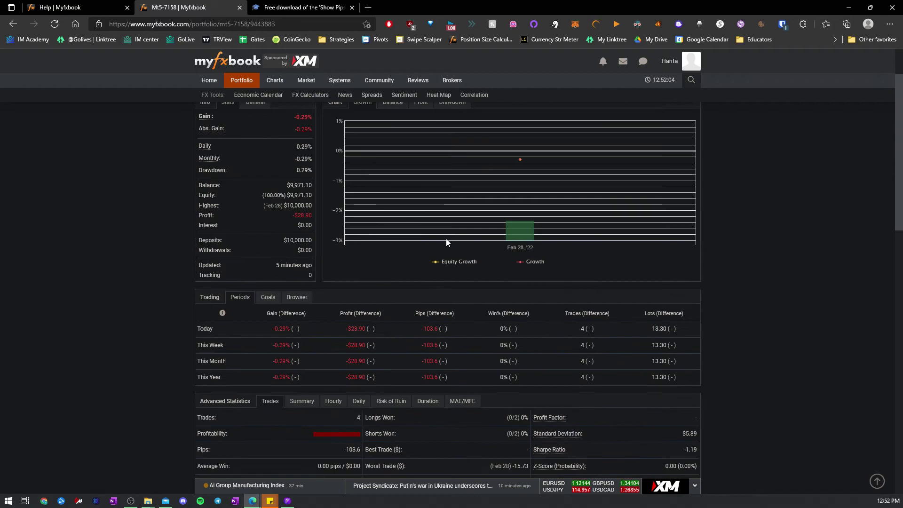
scroll(451, 240, up, 2)
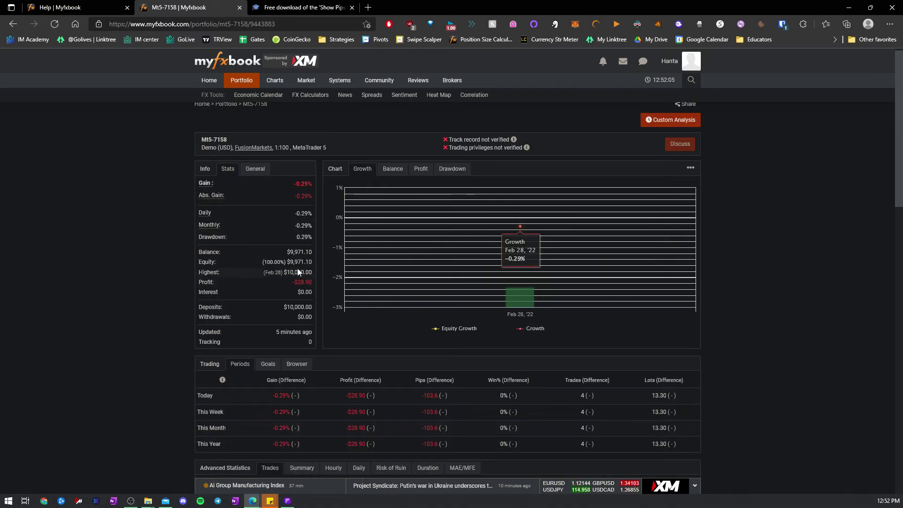
scroll(283, 342, down, 8)
- Add a Daily goal of Gain (%) at least 5% in the Goals tab
scroll(270, 358, up, 5)
click(267, 230)
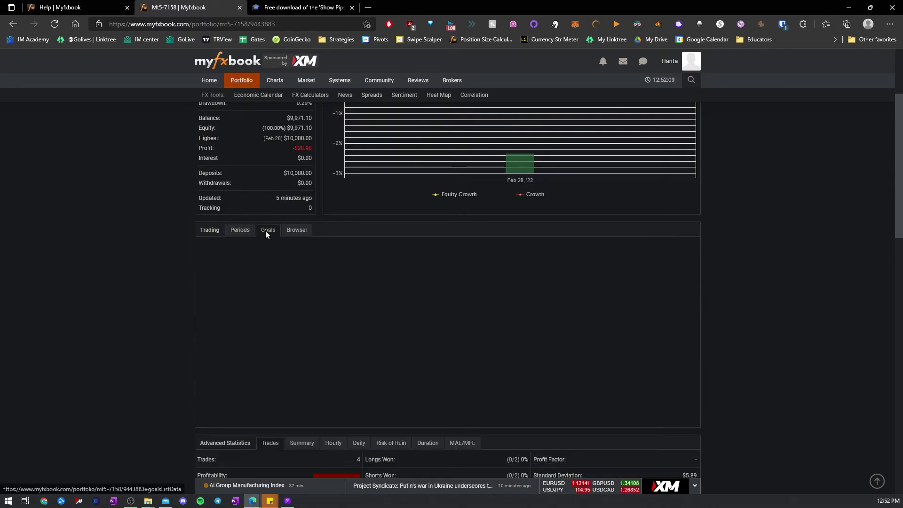
click(271, 318)
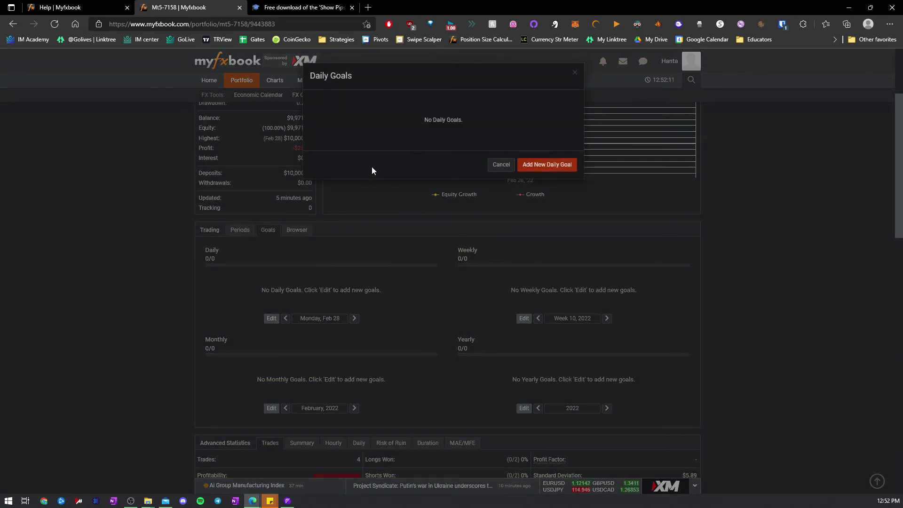
click(544, 172)
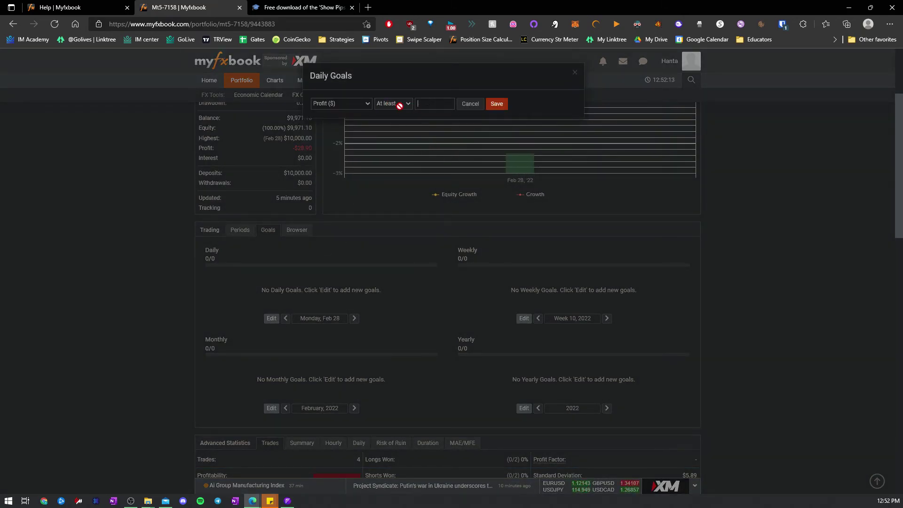
click(347, 104)
click(343, 127)
click(489, 107)
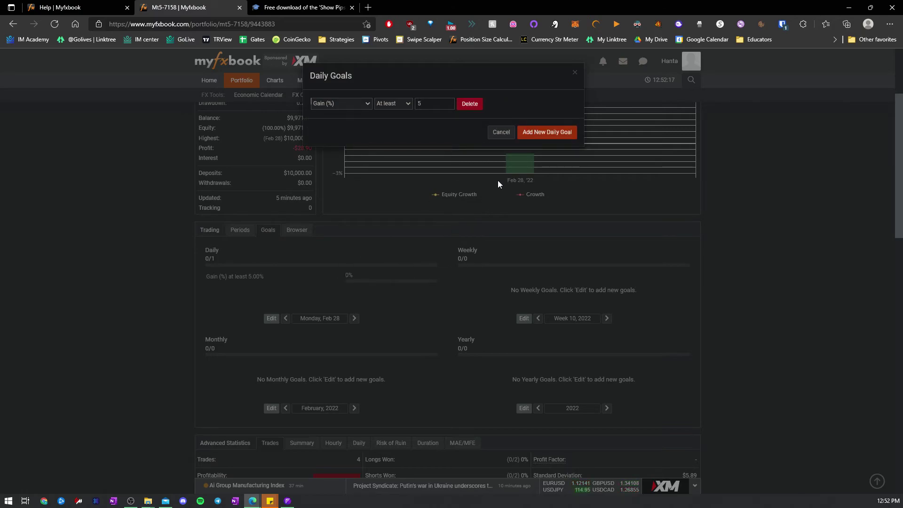
click(501, 132)
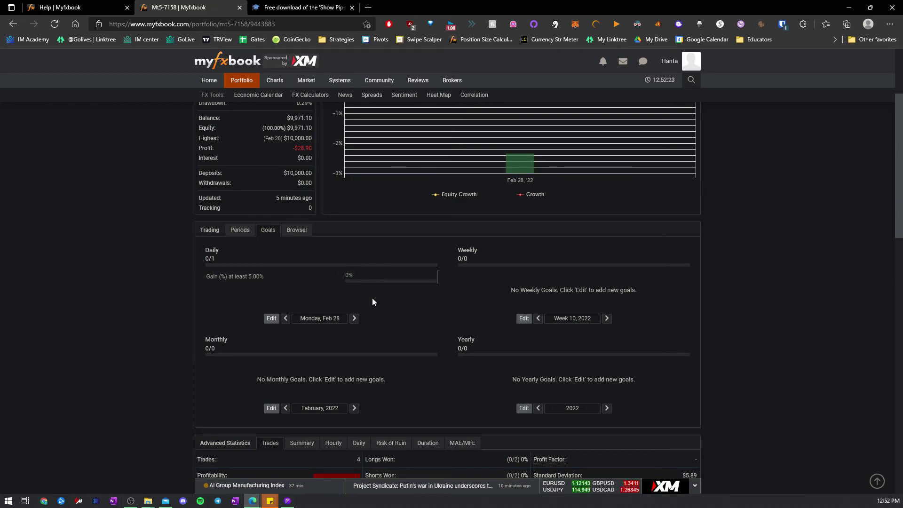
- View the Risk of Ruin, Duration and Trades tabs in Advanced Statistics
scroll(398, 385, down, 3)
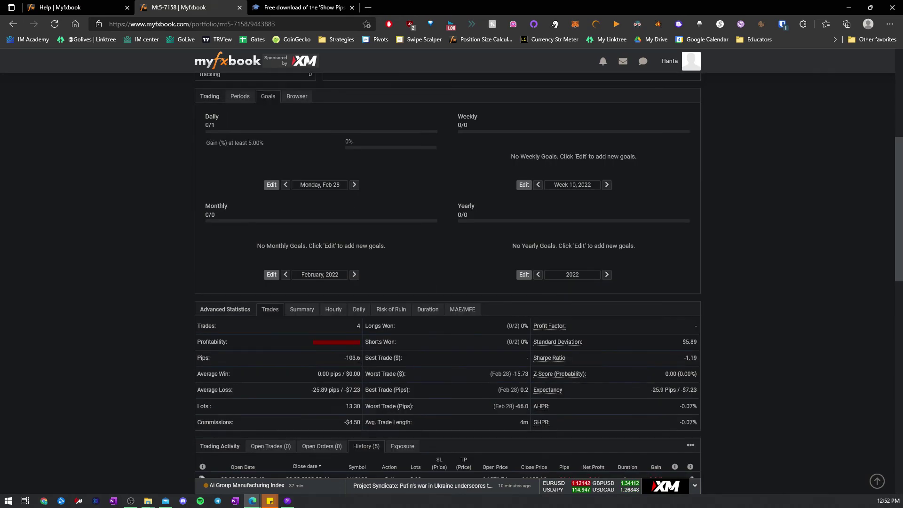
click(390, 311)
click(427, 311)
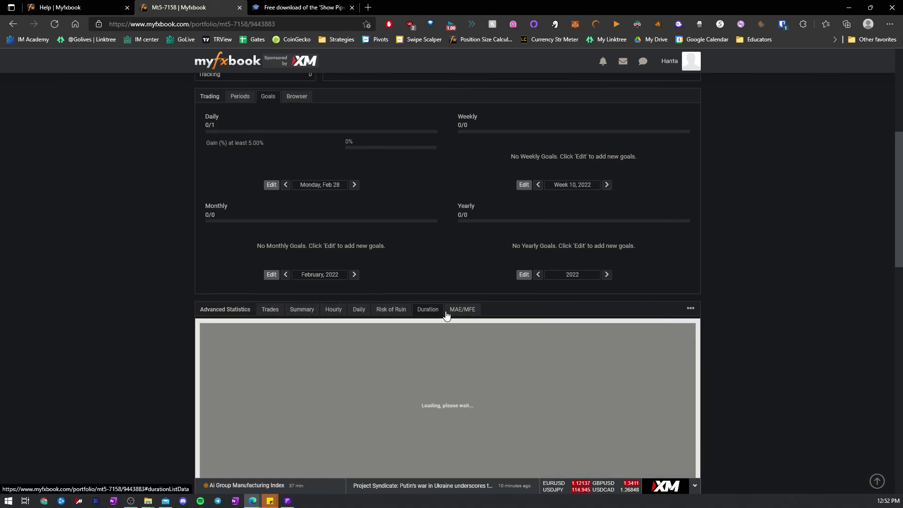
click(219, 309)
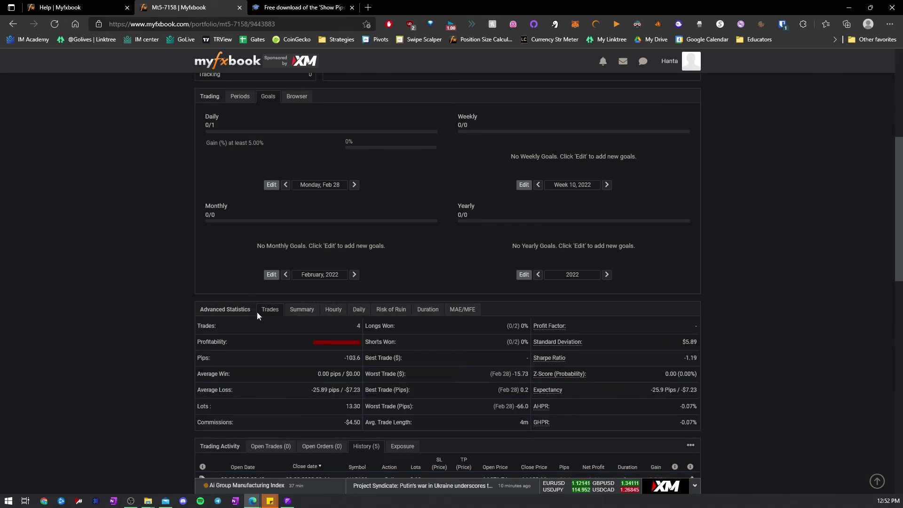
- Check the Sharpe Ratio and Average Win values, then return to MetaTrader 5
mouse_move(683, 358)
mouse_down()
mouse_move(705, 342)
mouse_move(696, 358)
mouse_up()
drag(316, 372, 428, 408)
click(370, 390)
click(465, 410)
scroll(467, 330, up, 6)
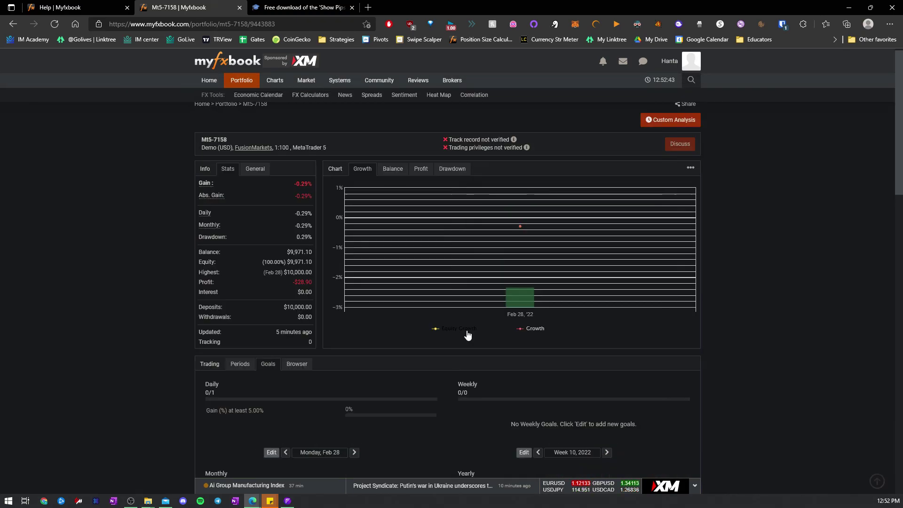
scroll(467, 331, down, 7)
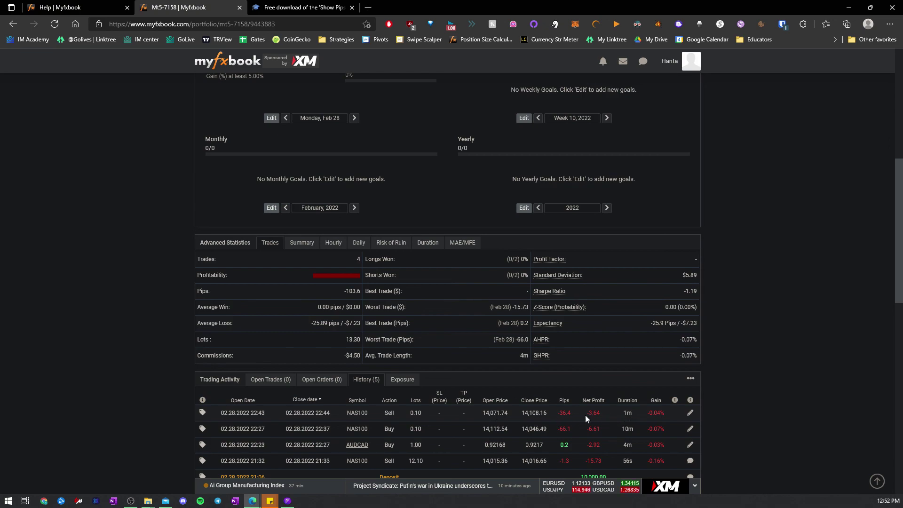
click(287, 501)
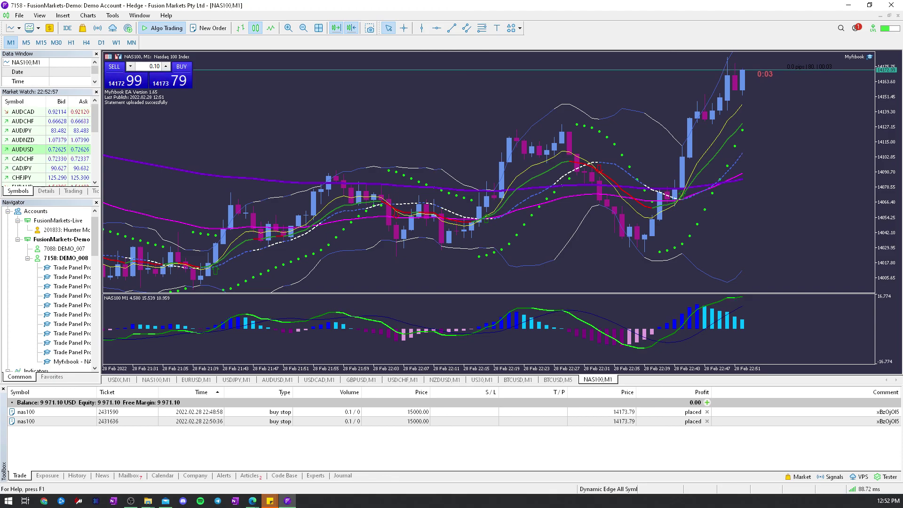